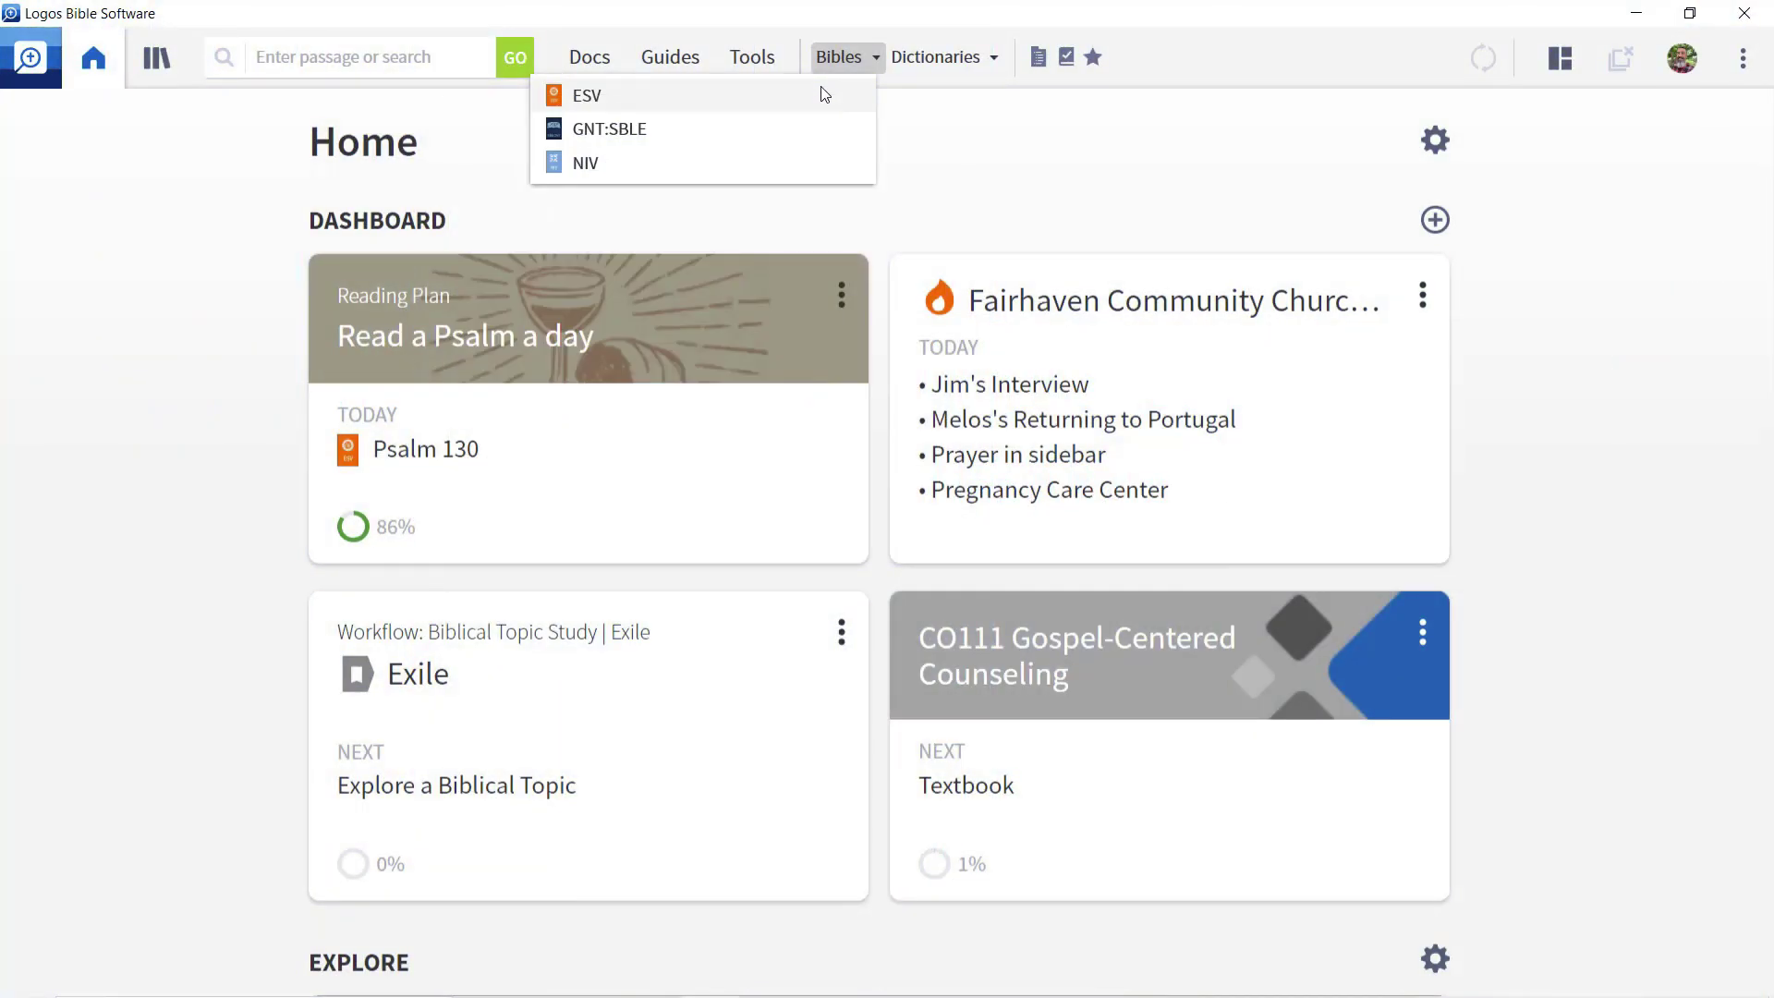
- Show ESV John 4 without red letters, with Bible-text-only and one-verse-per-line filters
{"action": "left_click", "coordinate": [822, 91]}
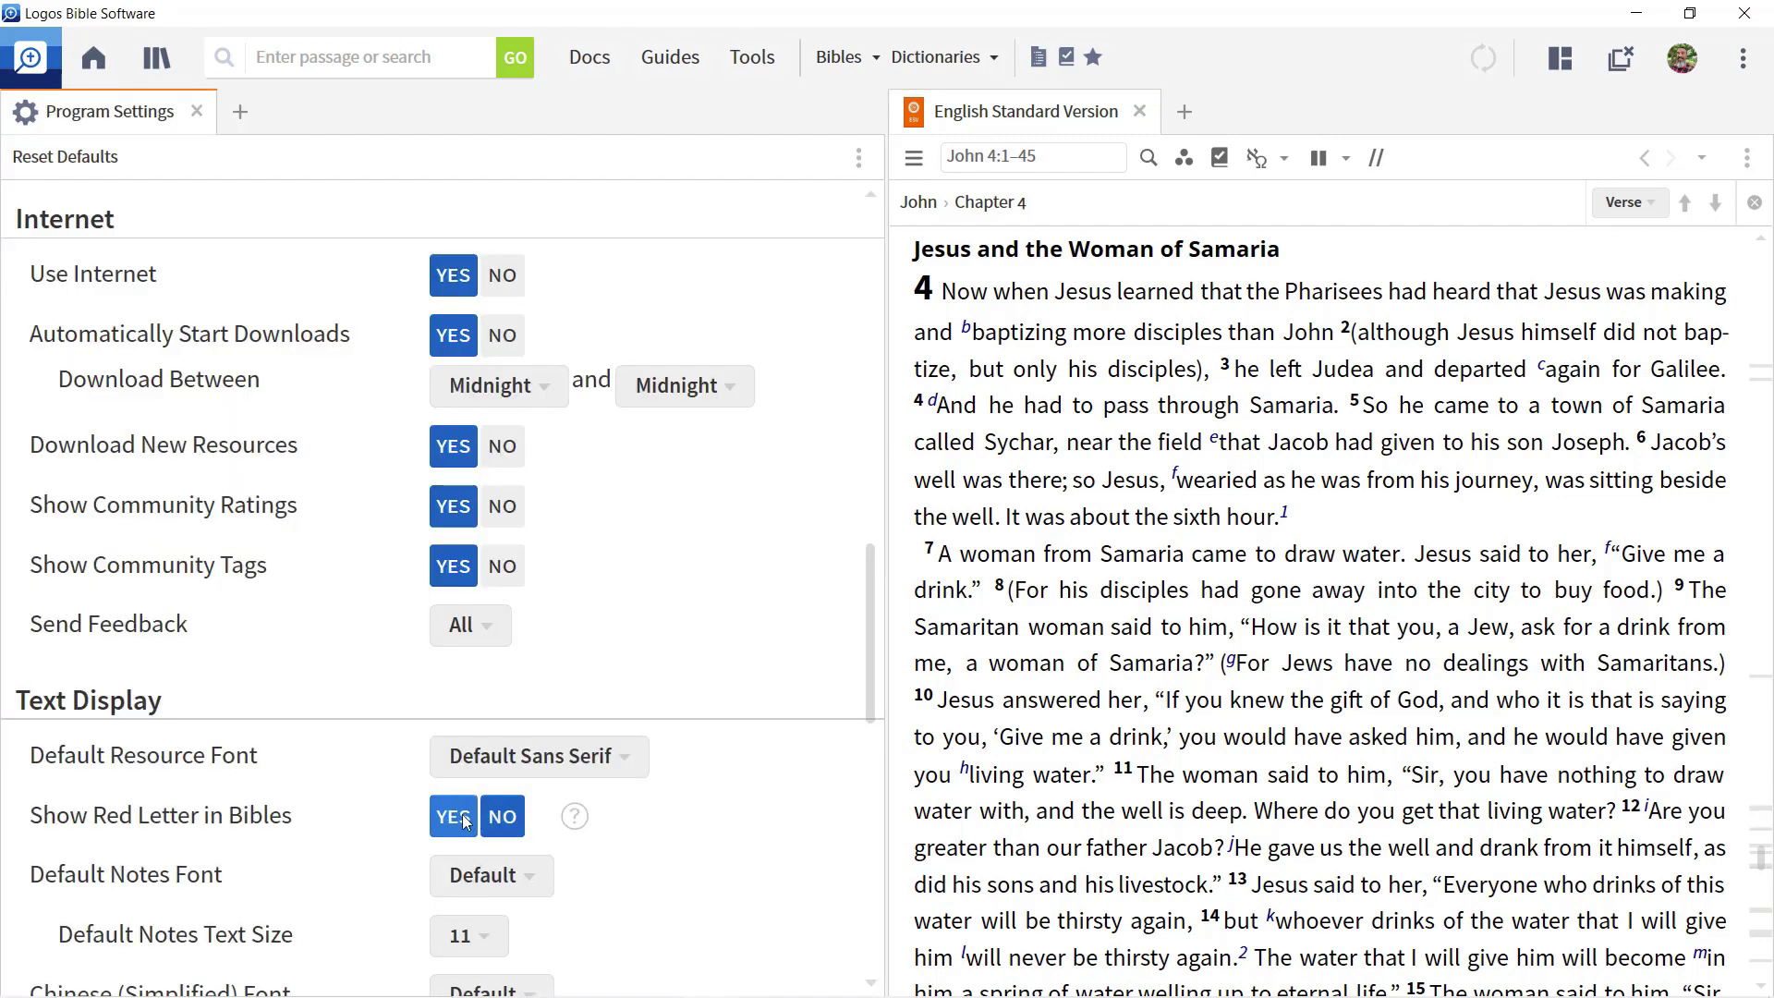
{"action": "left_click", "coordinate": [465, 821]}
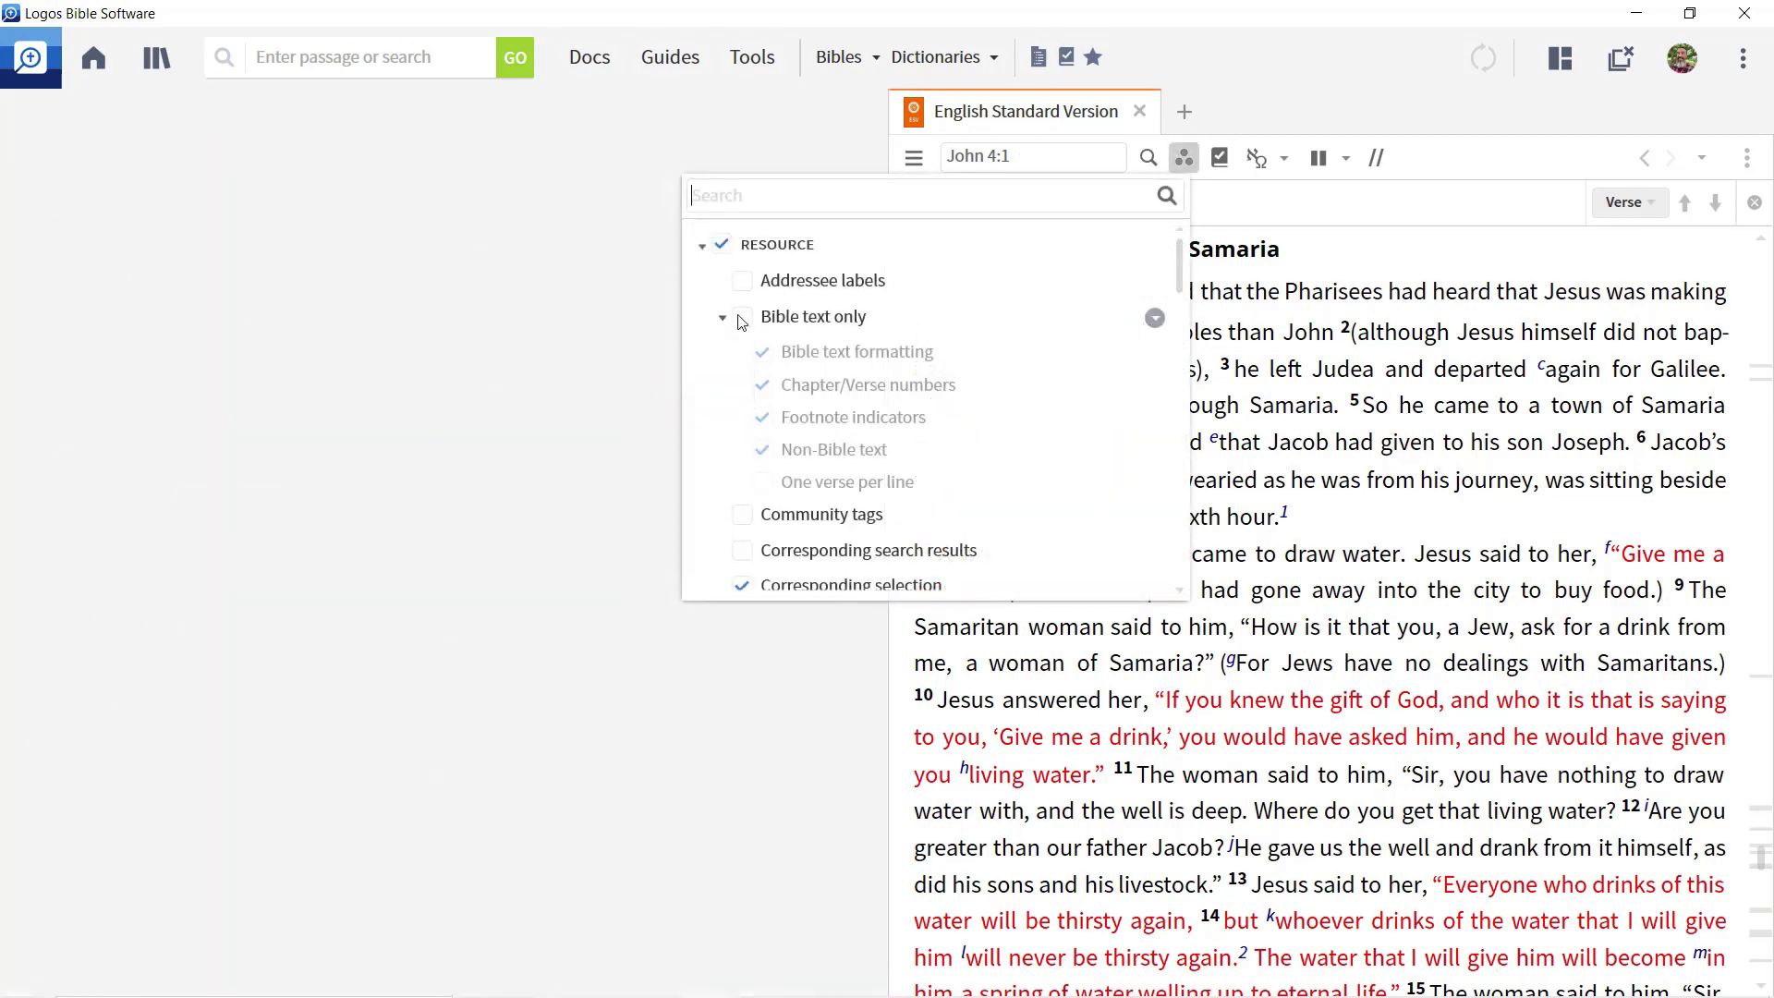
{"action": "left_click", "coordinate": [742, 316]}
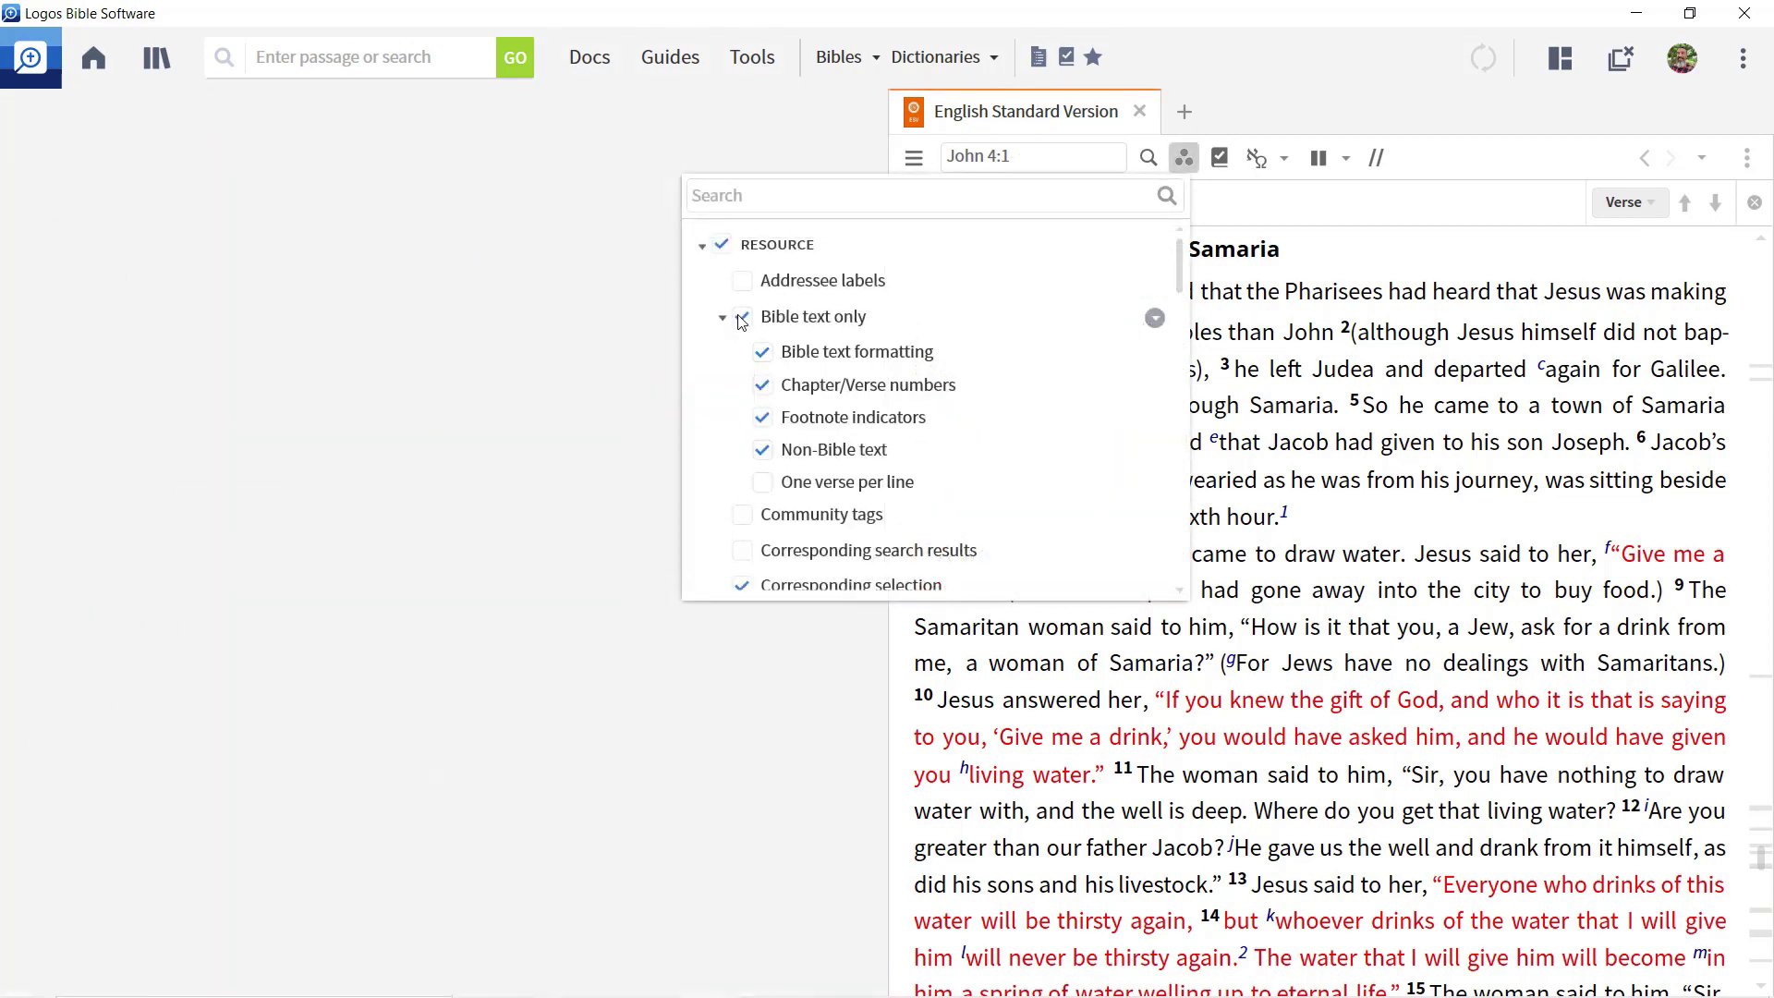
{"action": "left_click", "coordinate": [763, 483]}
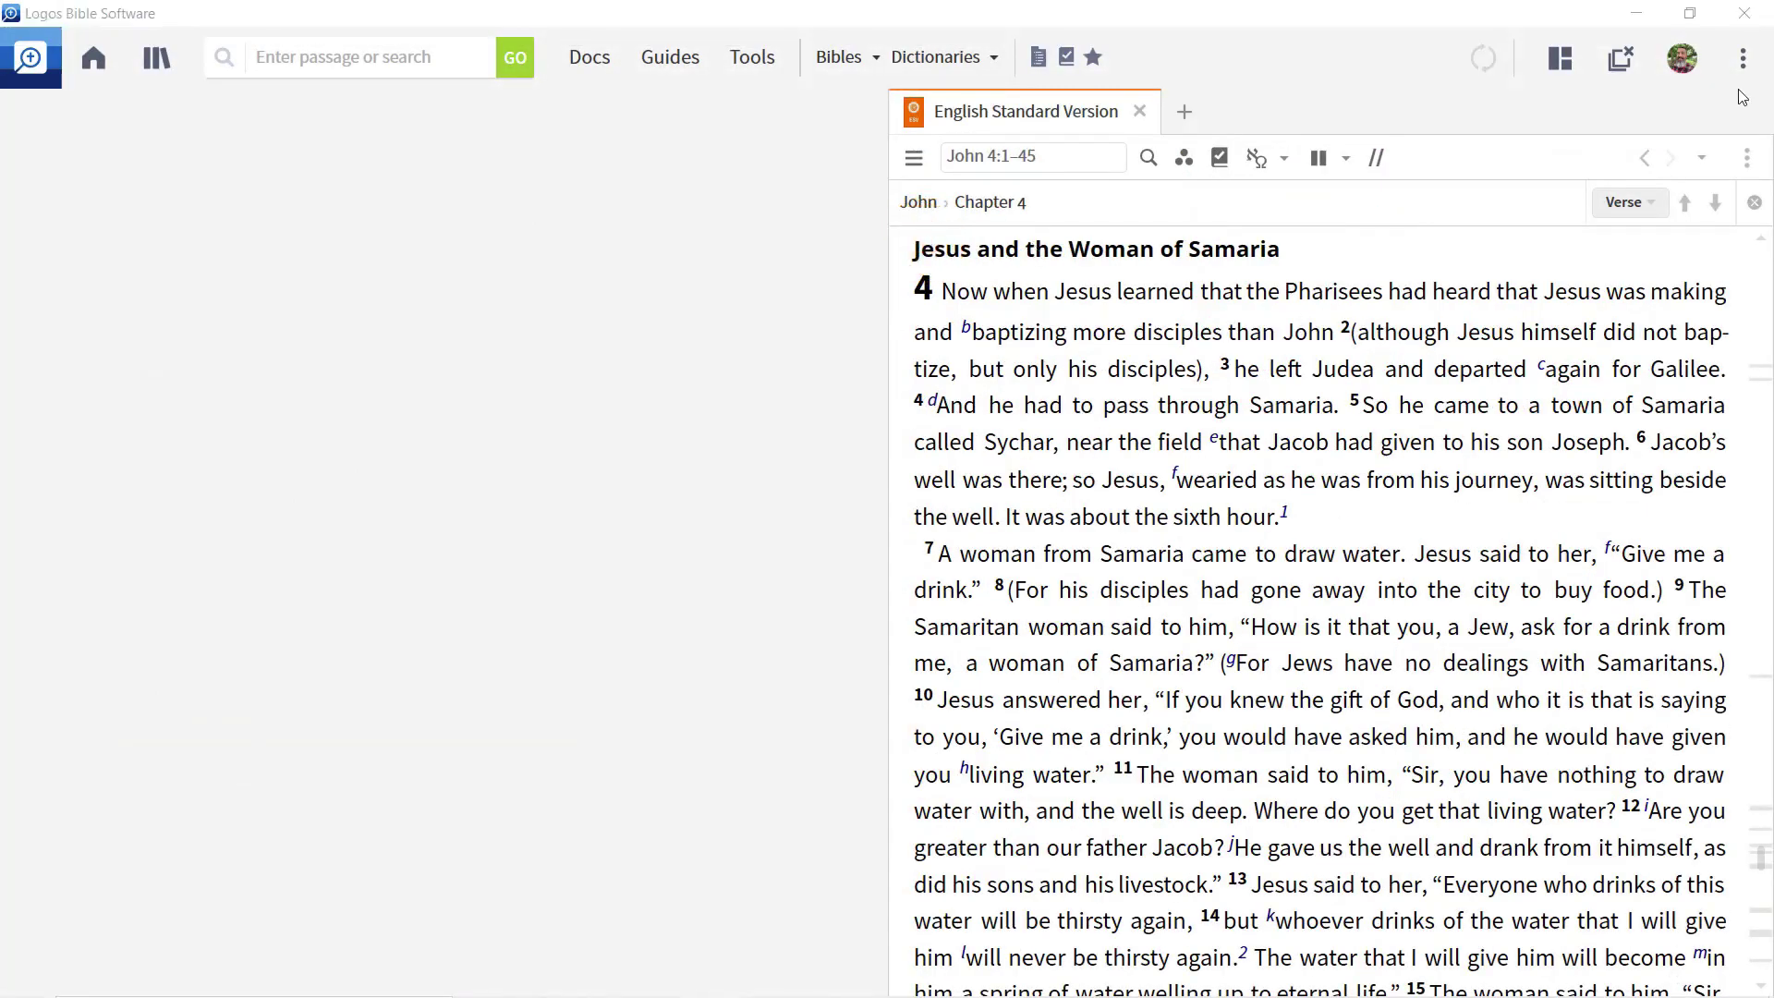
- Turn Show Red Letter in Bibles back on in Program Settings and open the Default Resource Font list
{"action": "left_click", "coordinate": [1744, 58]}
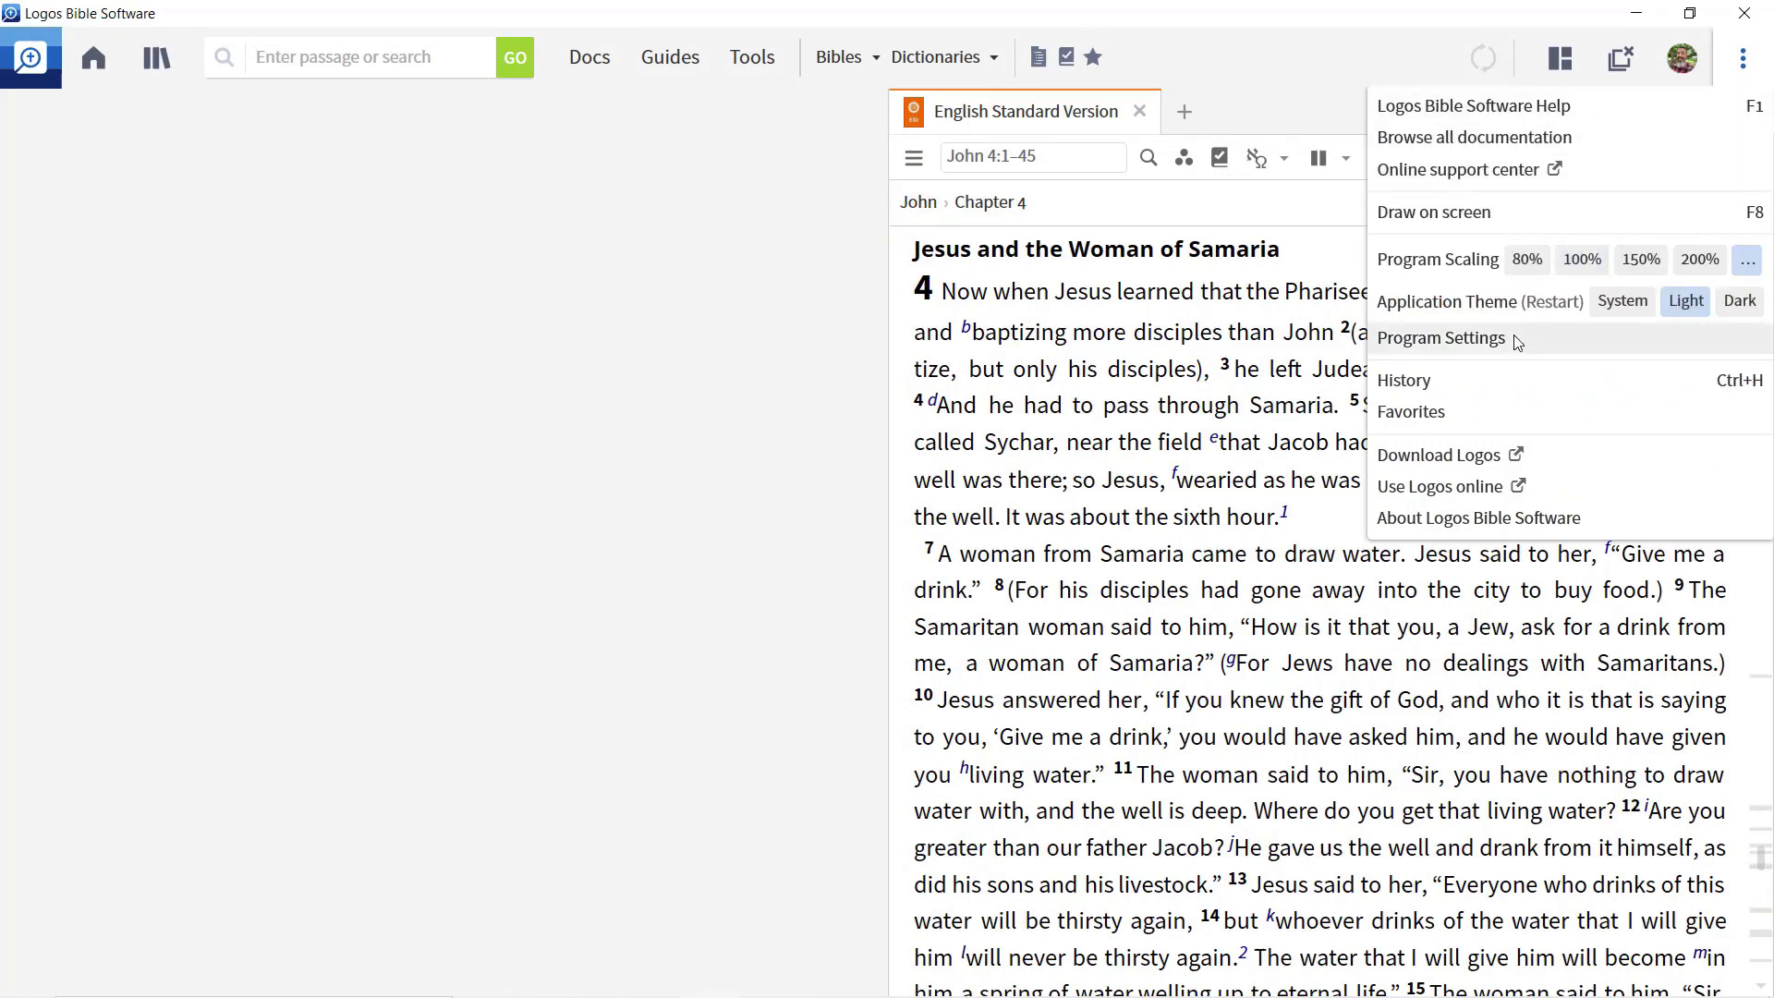
{"action": "left_click", "coordinate": [1440, 336]}
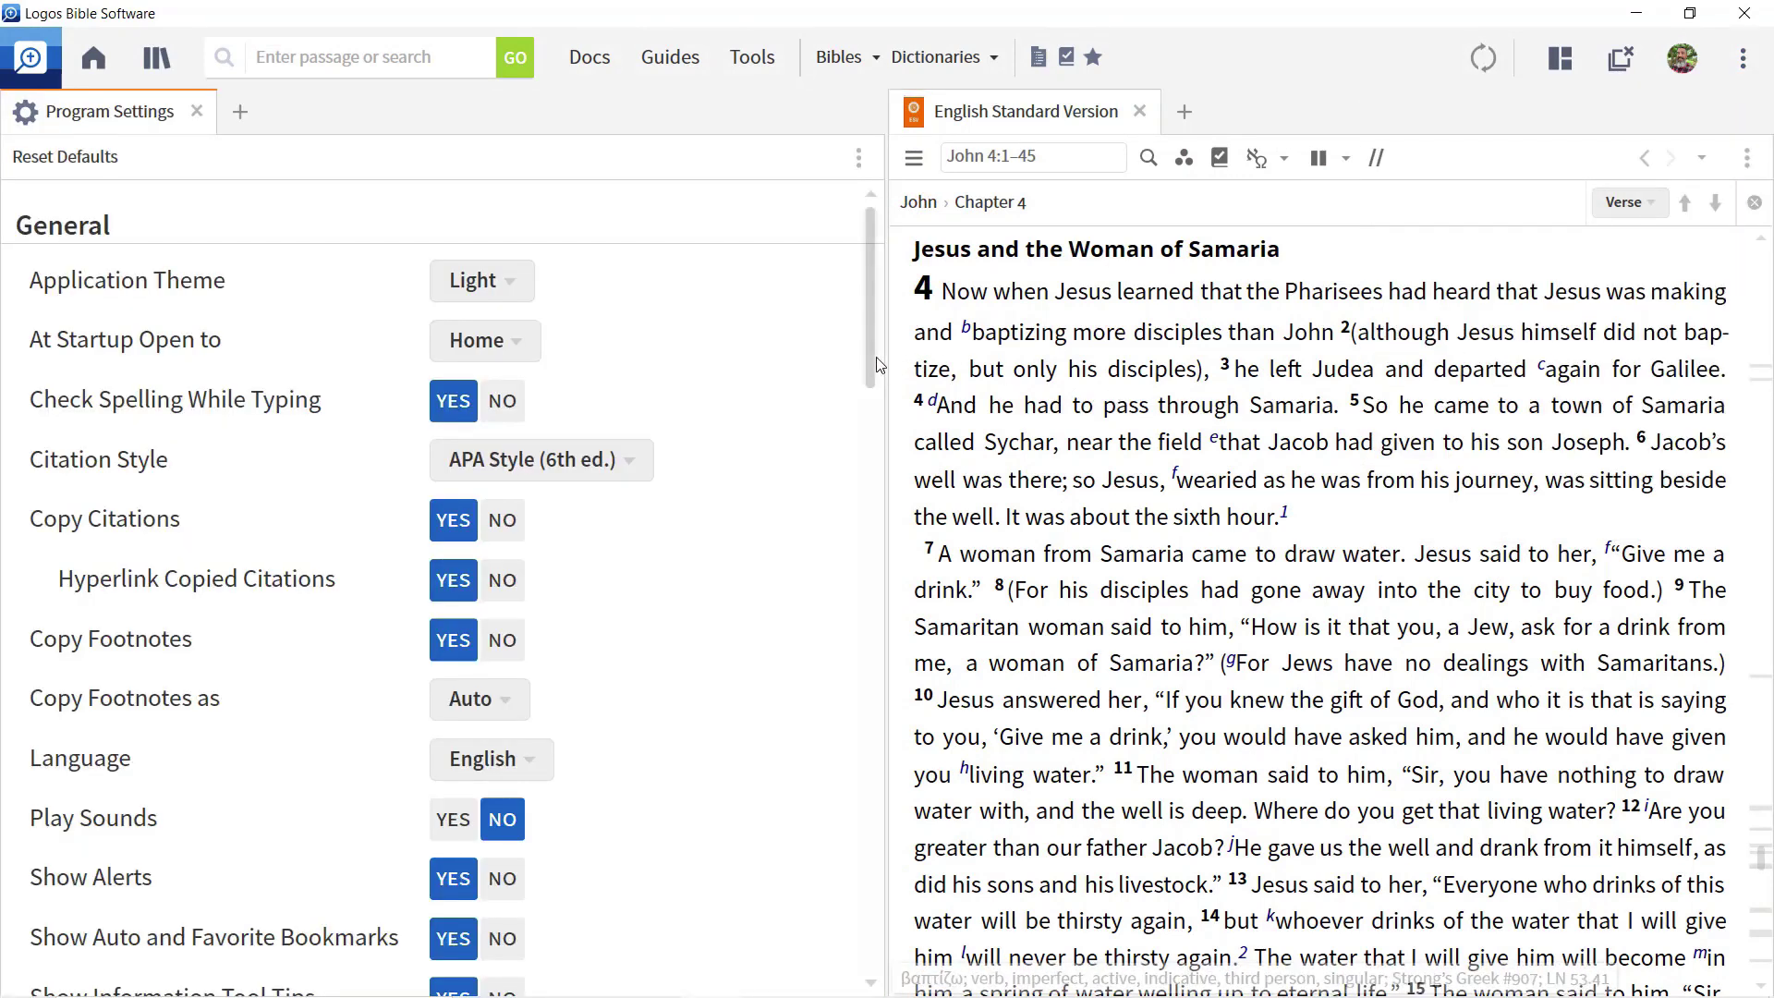
{"action": "left_click_drag", "start_coordinate": [871, 356], "coordinate": [871, 637]}
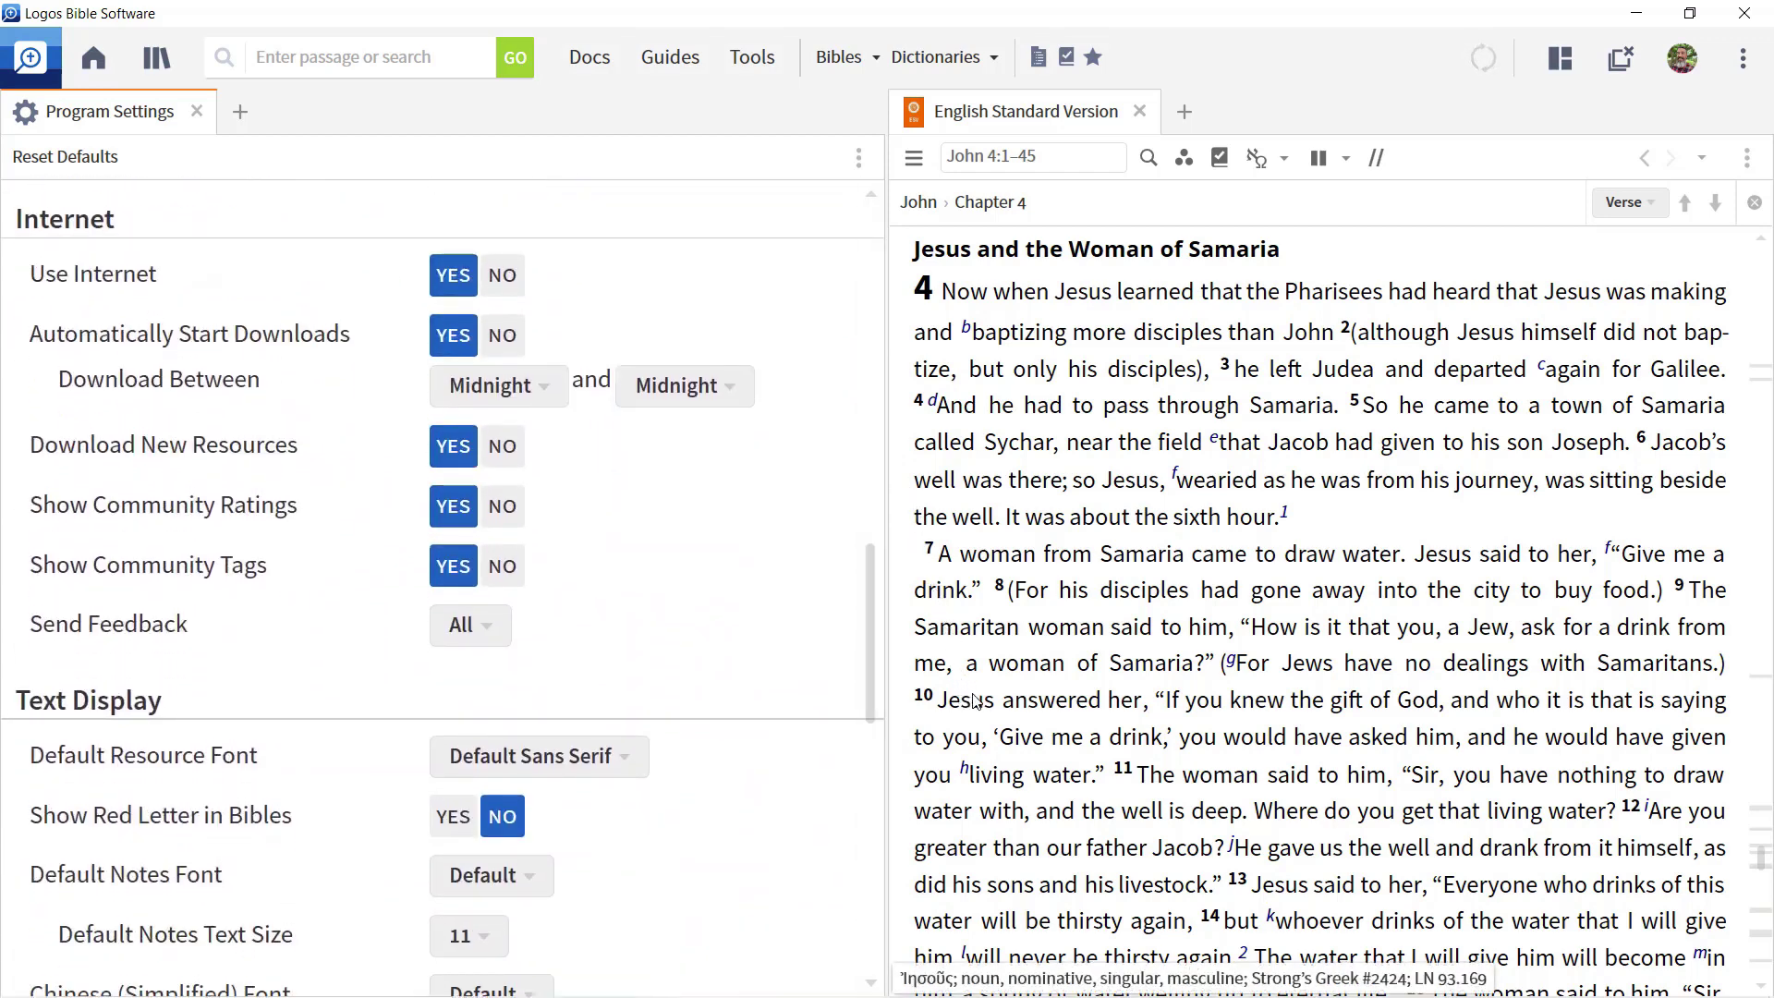
{"action": "left_click", "coordinate": [458, 816]}
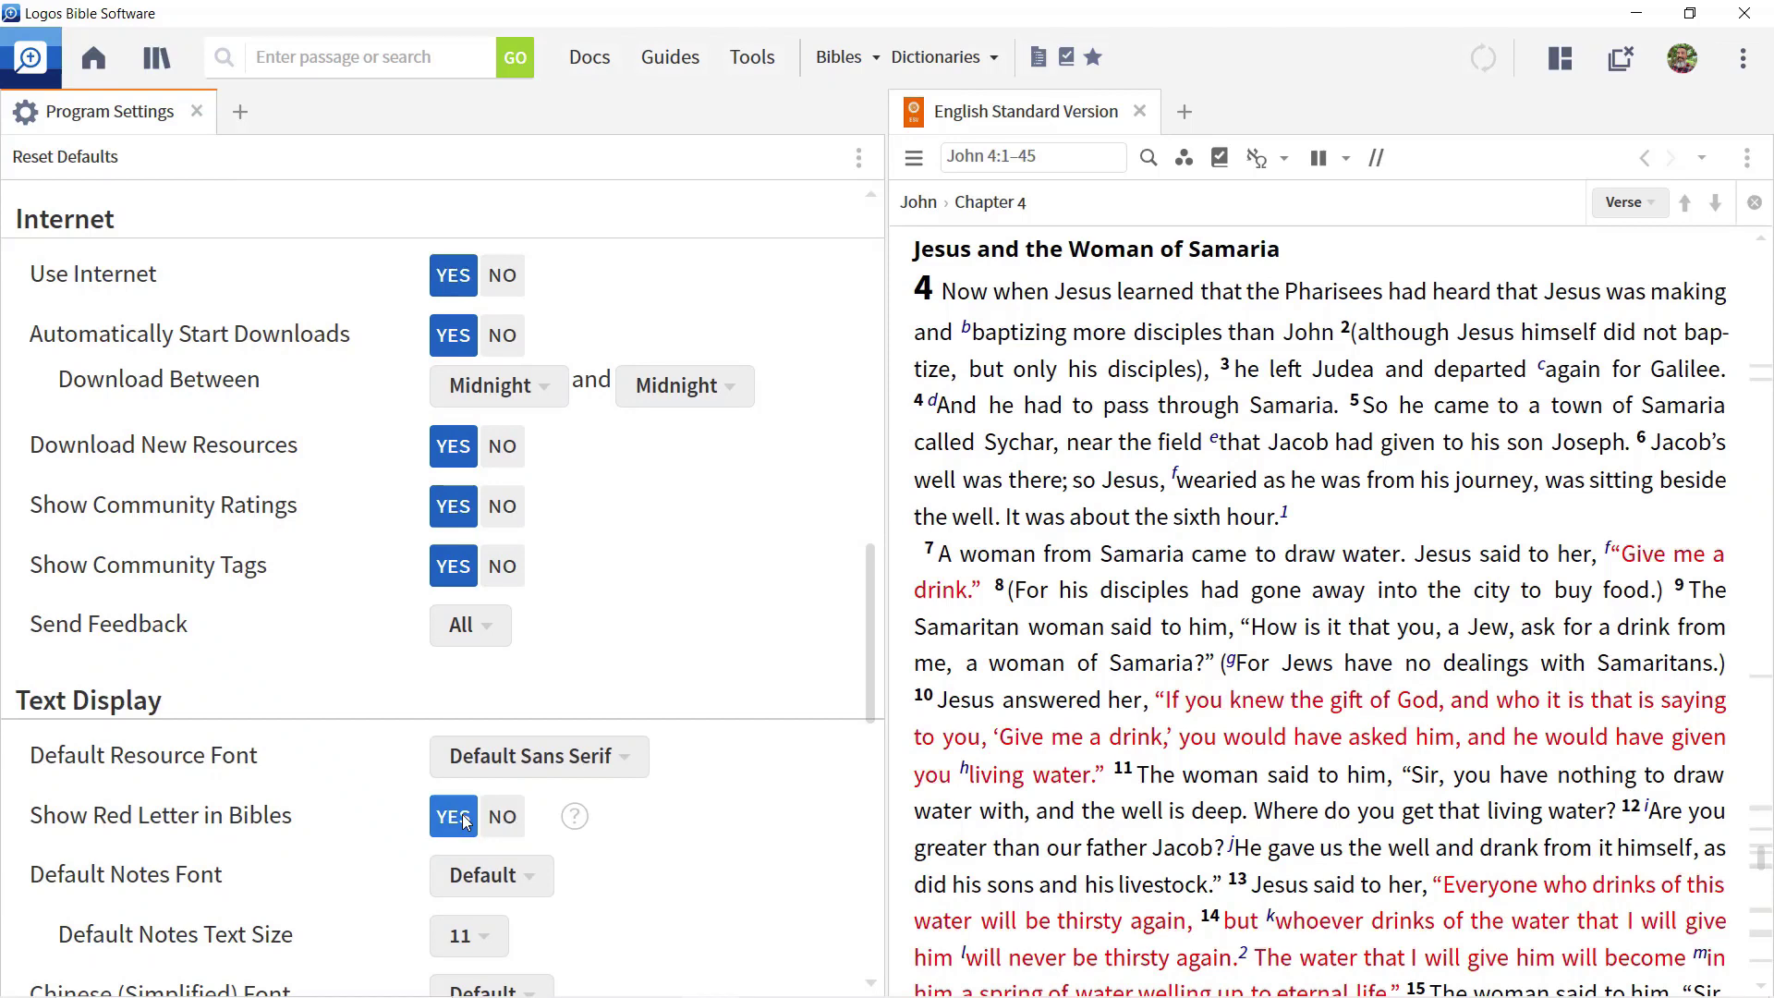
{"action": "left_click", "coordinate": [572, 764]}
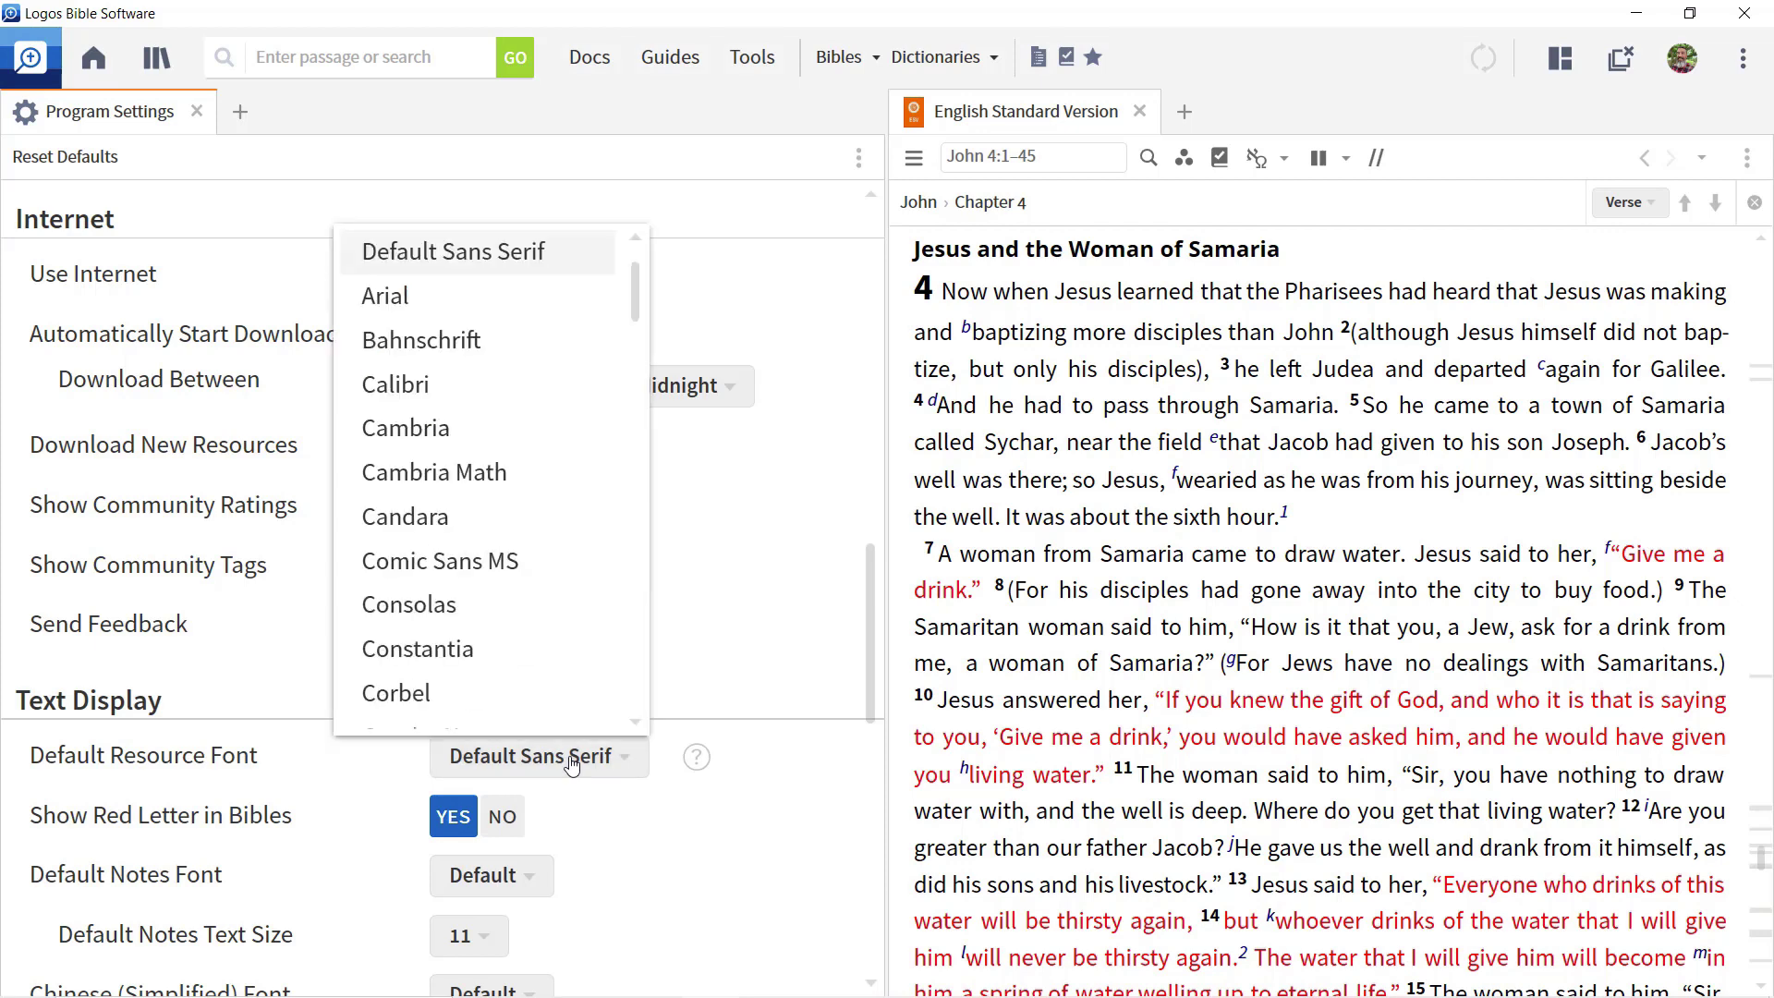
{"action": "scroll", "coordinate": [527, 609], "scroll_direction": "down", "scroll_amount": 3}
- Make Franklin Gothic the default resource font and enable the Bible text only filter
{"action": "left_click", "coordinate": [504, 612]}
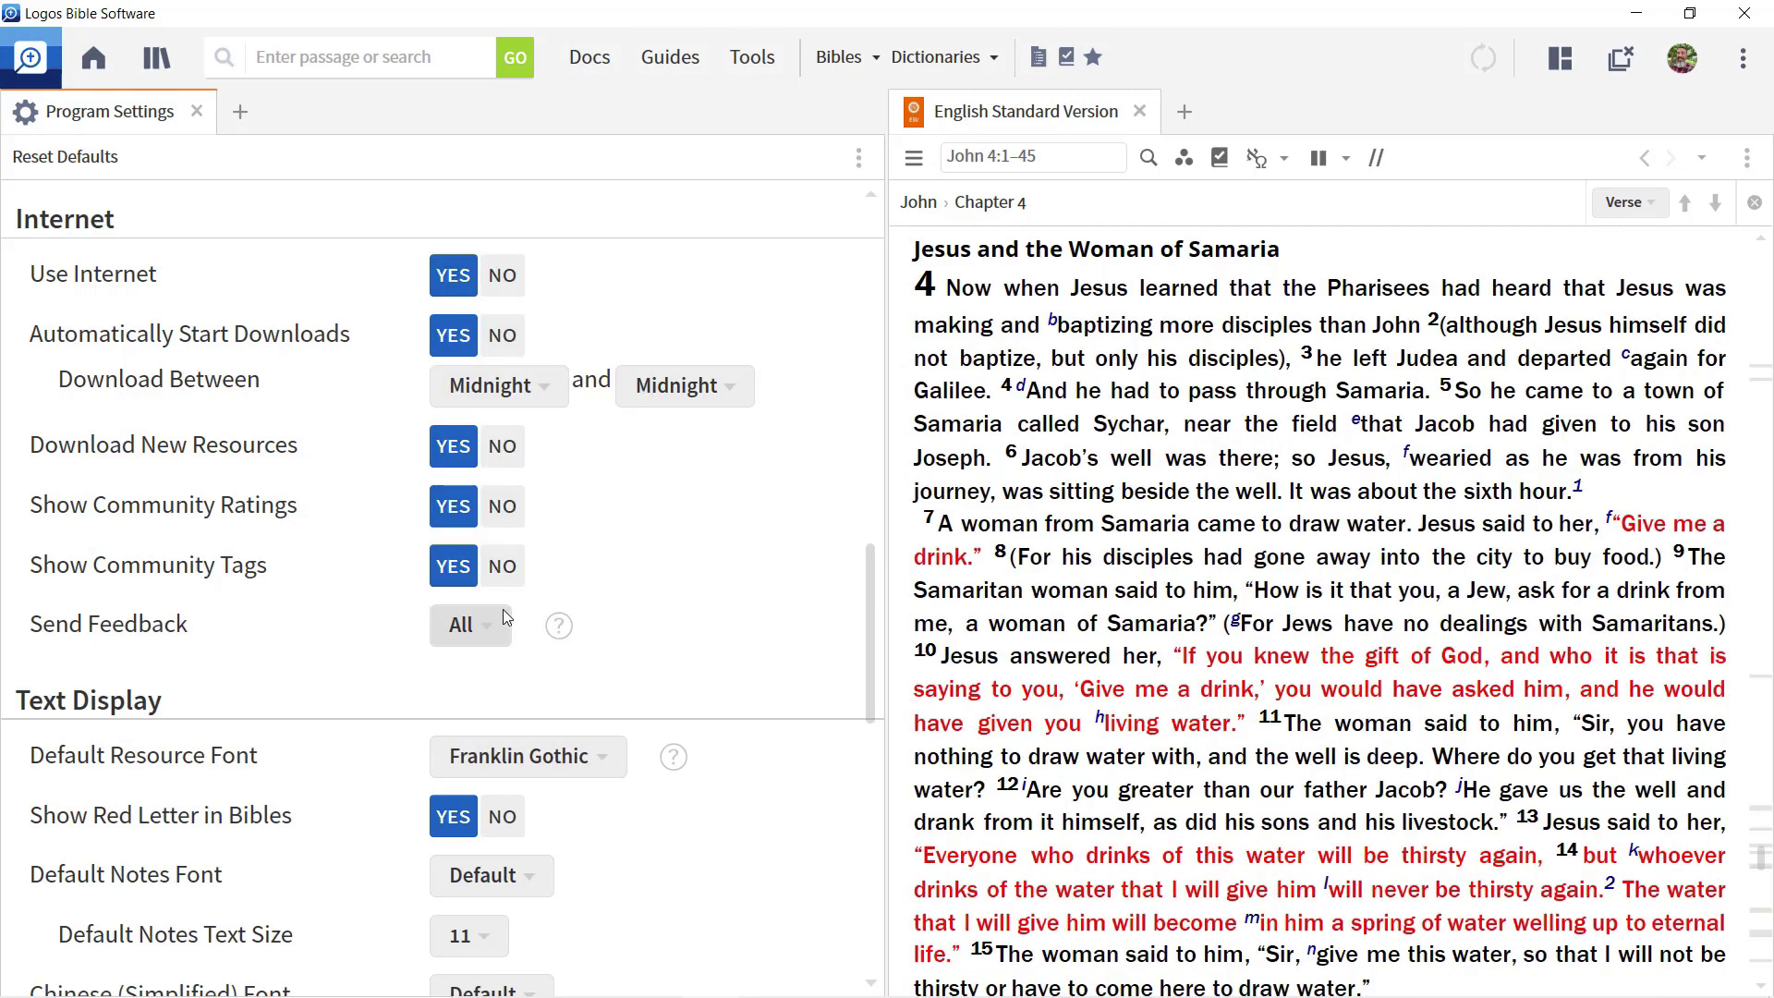
{"action": "left_click", "coordinate": [197, 111]}
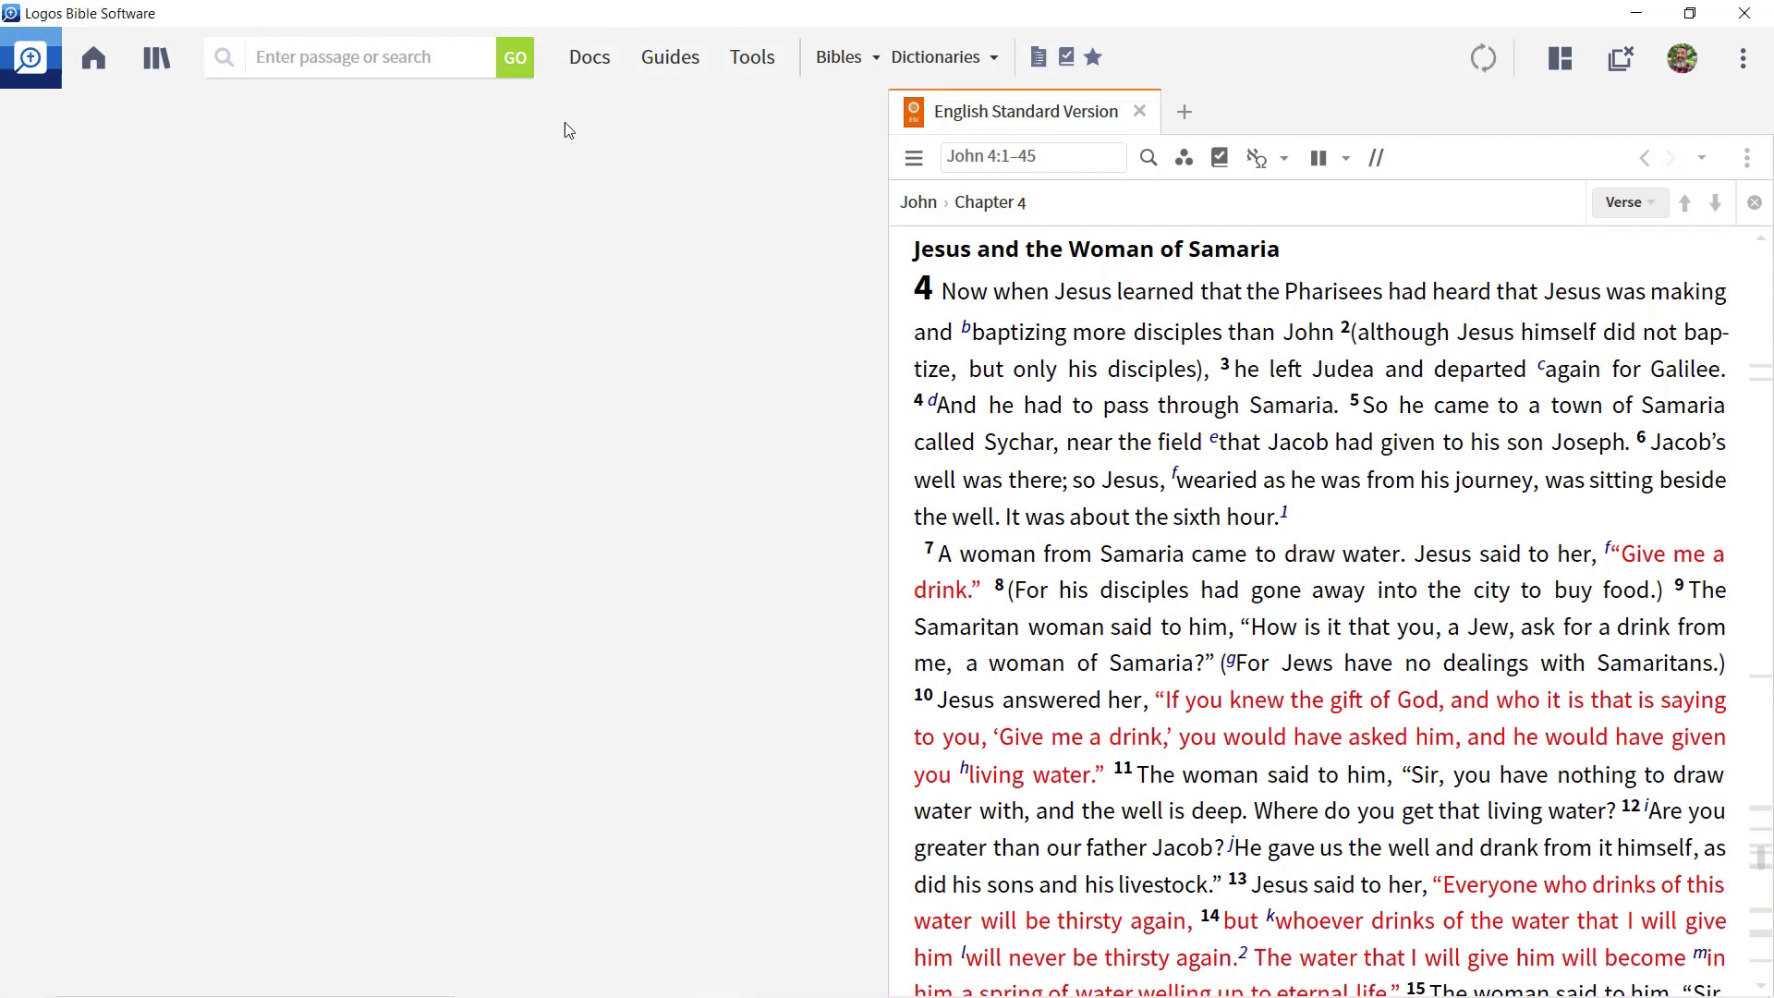
{"action": "left_click", "coordinate": [1182, 157]}
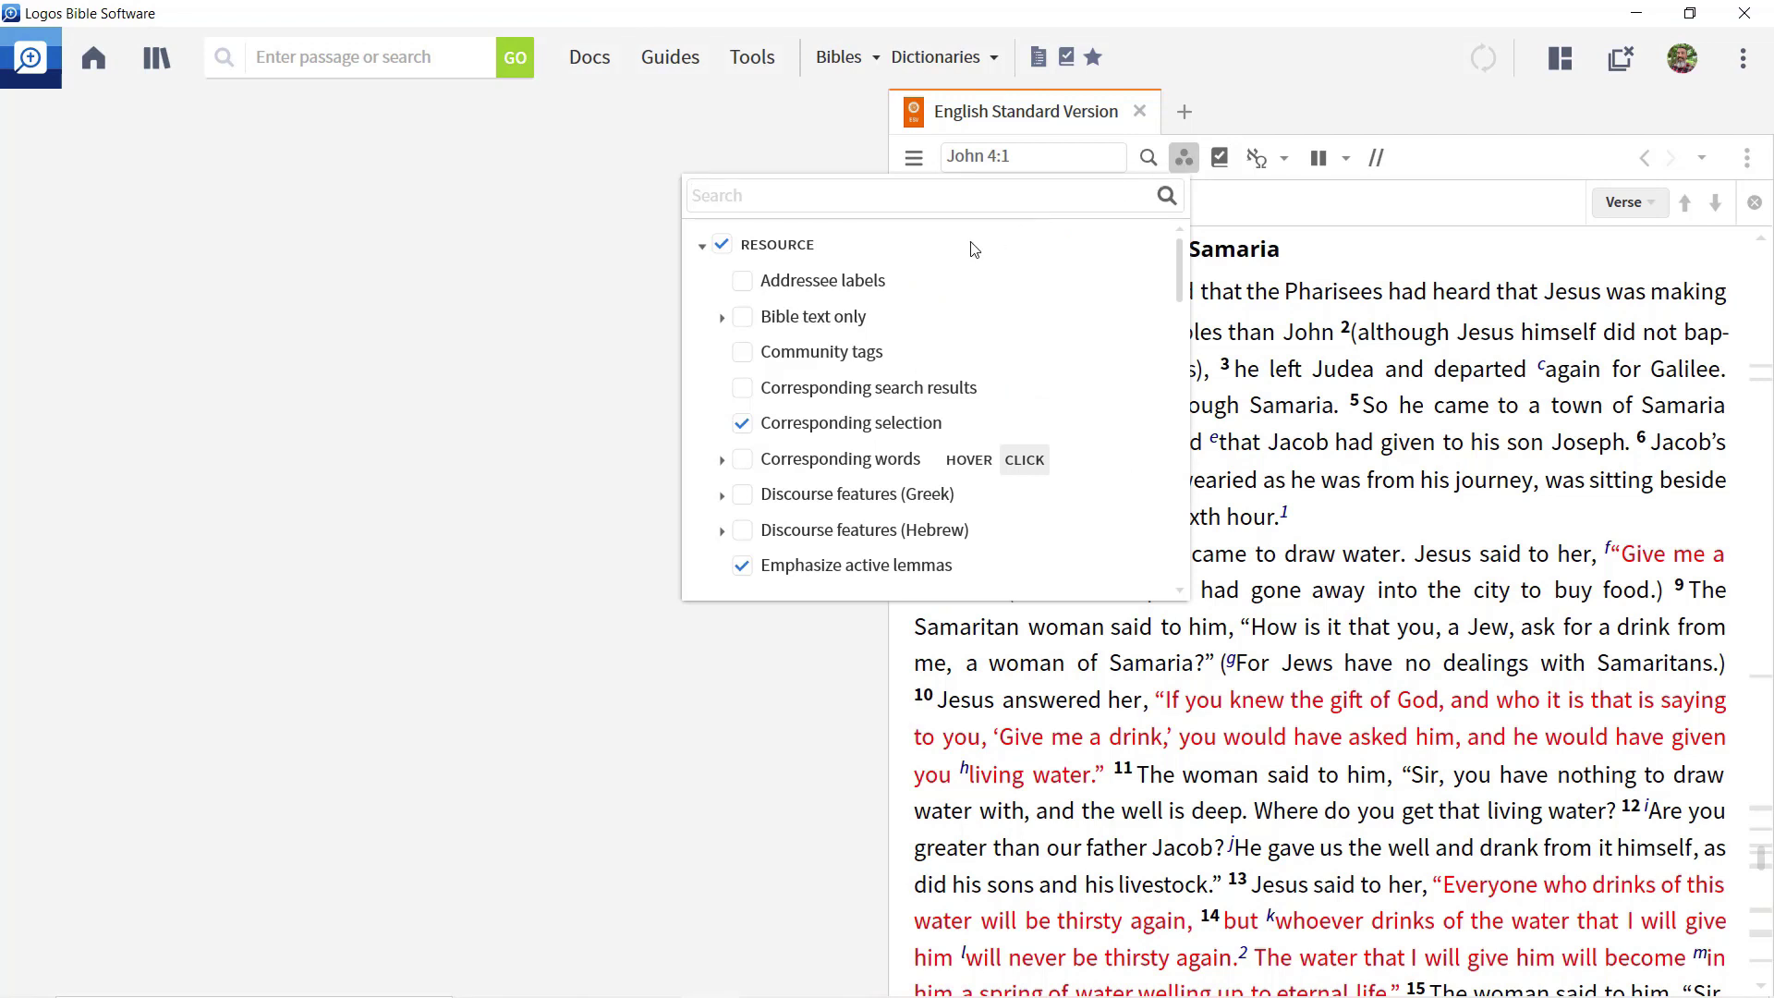
{"action": "left_click", "coordinate": [724, 319]}
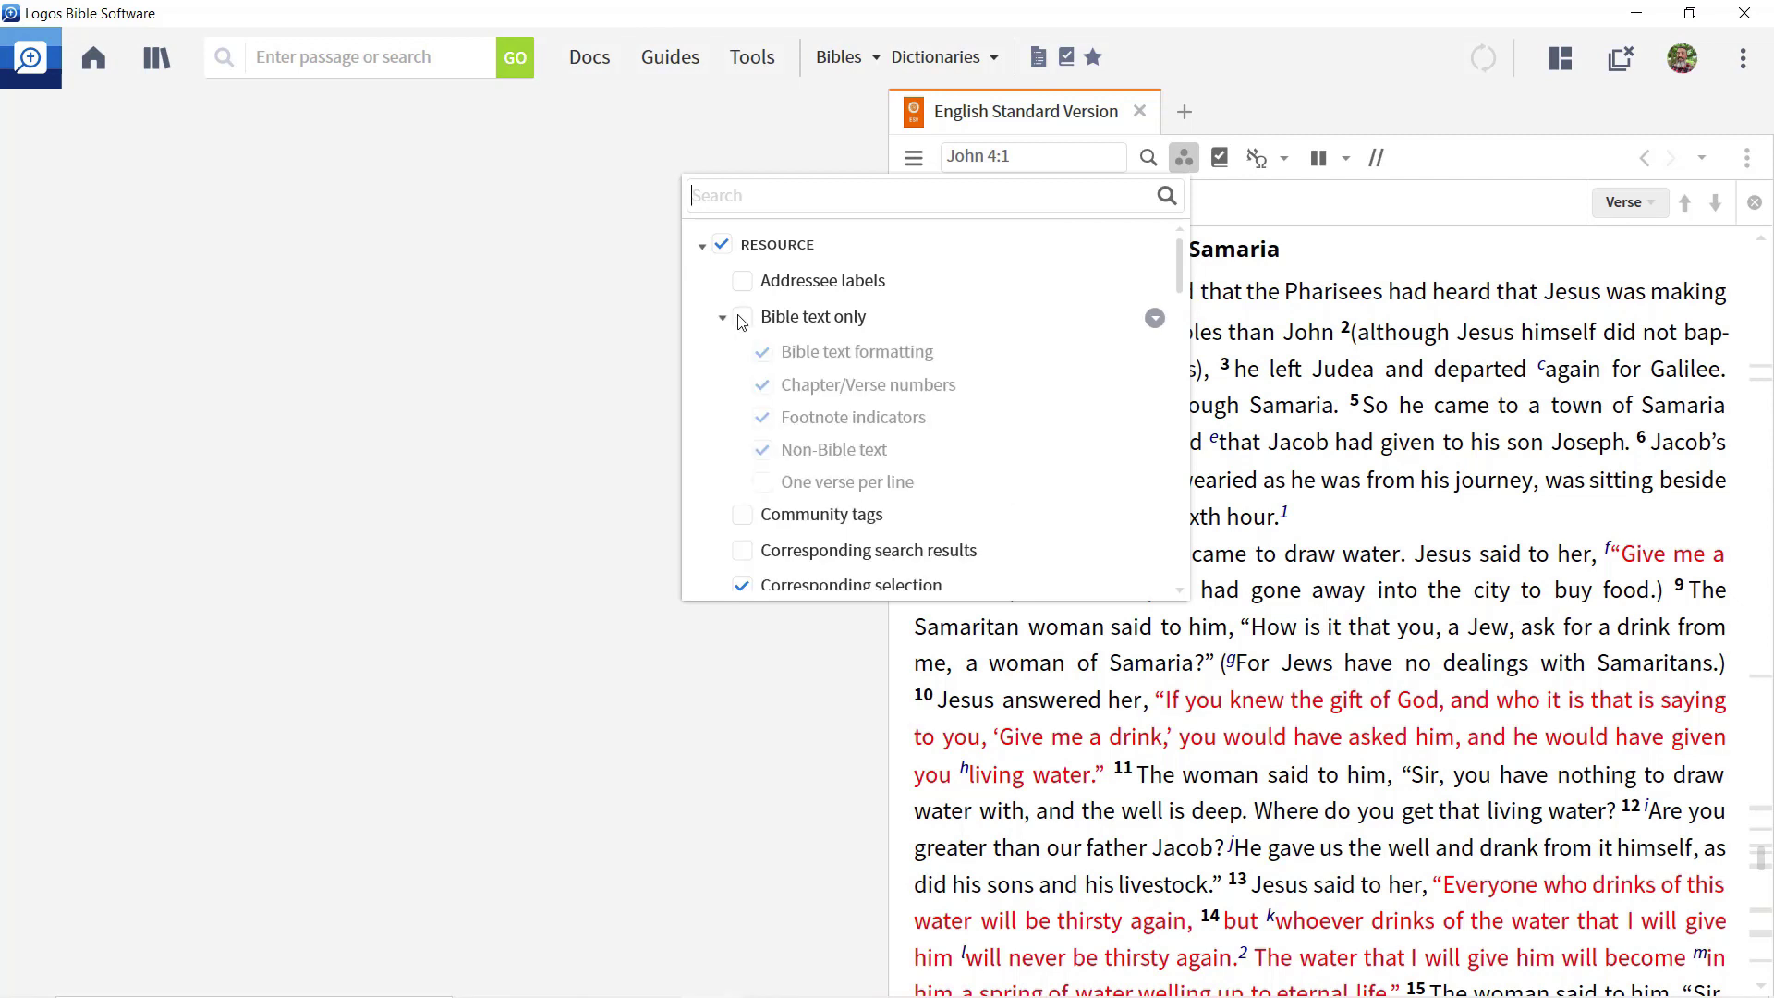
{"action": "left_click", "coordinate": [741, 318]}
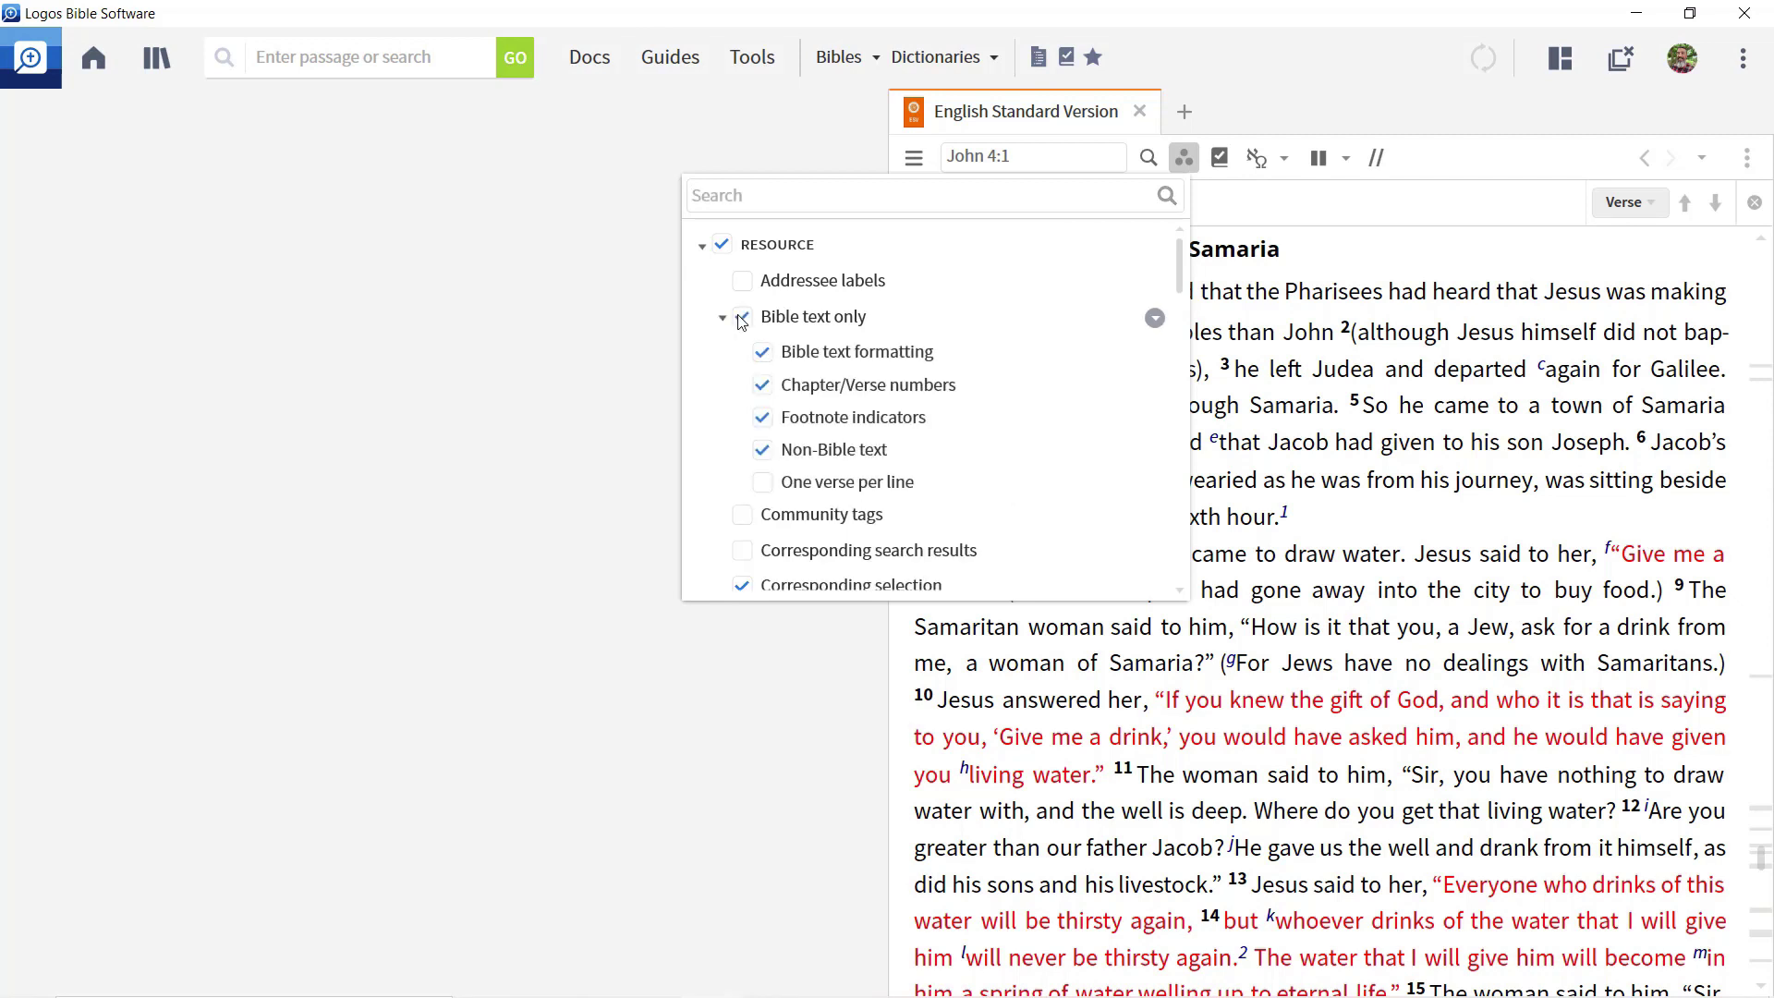
- Show one verse per line in all resources and hide non-Bible text such as headings
{"action": "mouse_move", "coordinate": [846, 480]}
{"action": "left_click", "coordinate": [762, 482]}
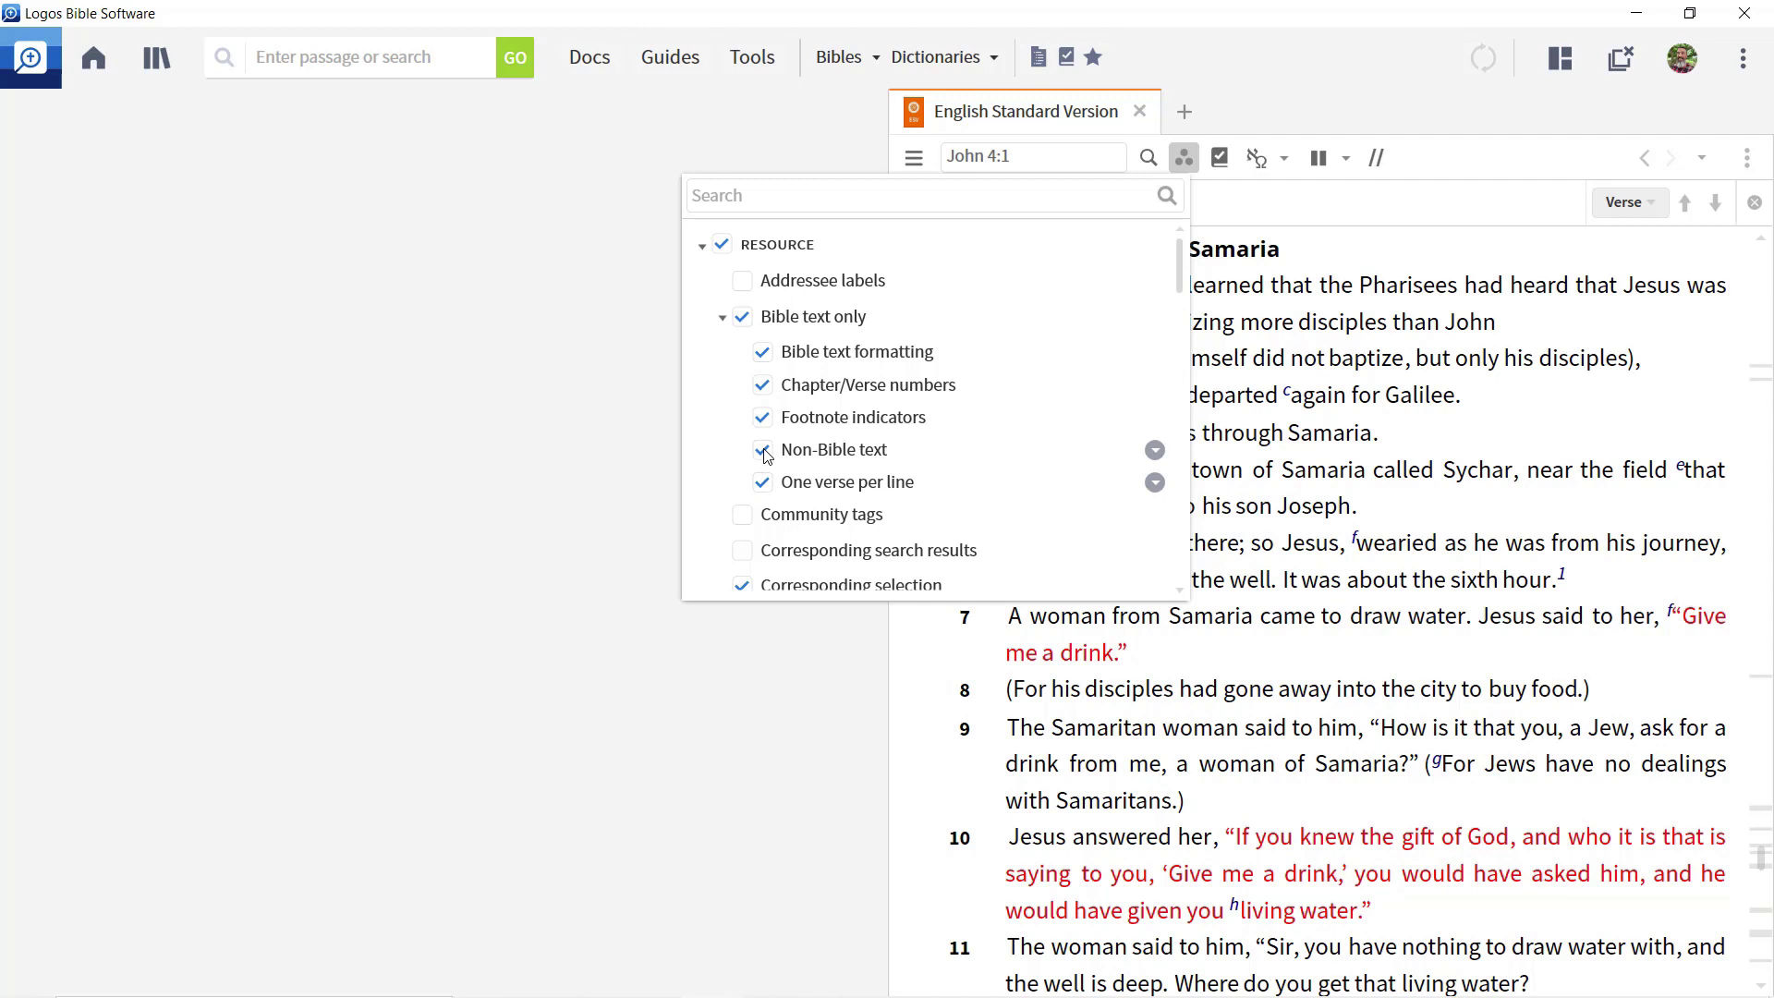
{"action": "left_click", "coordinate": [763, 450]}
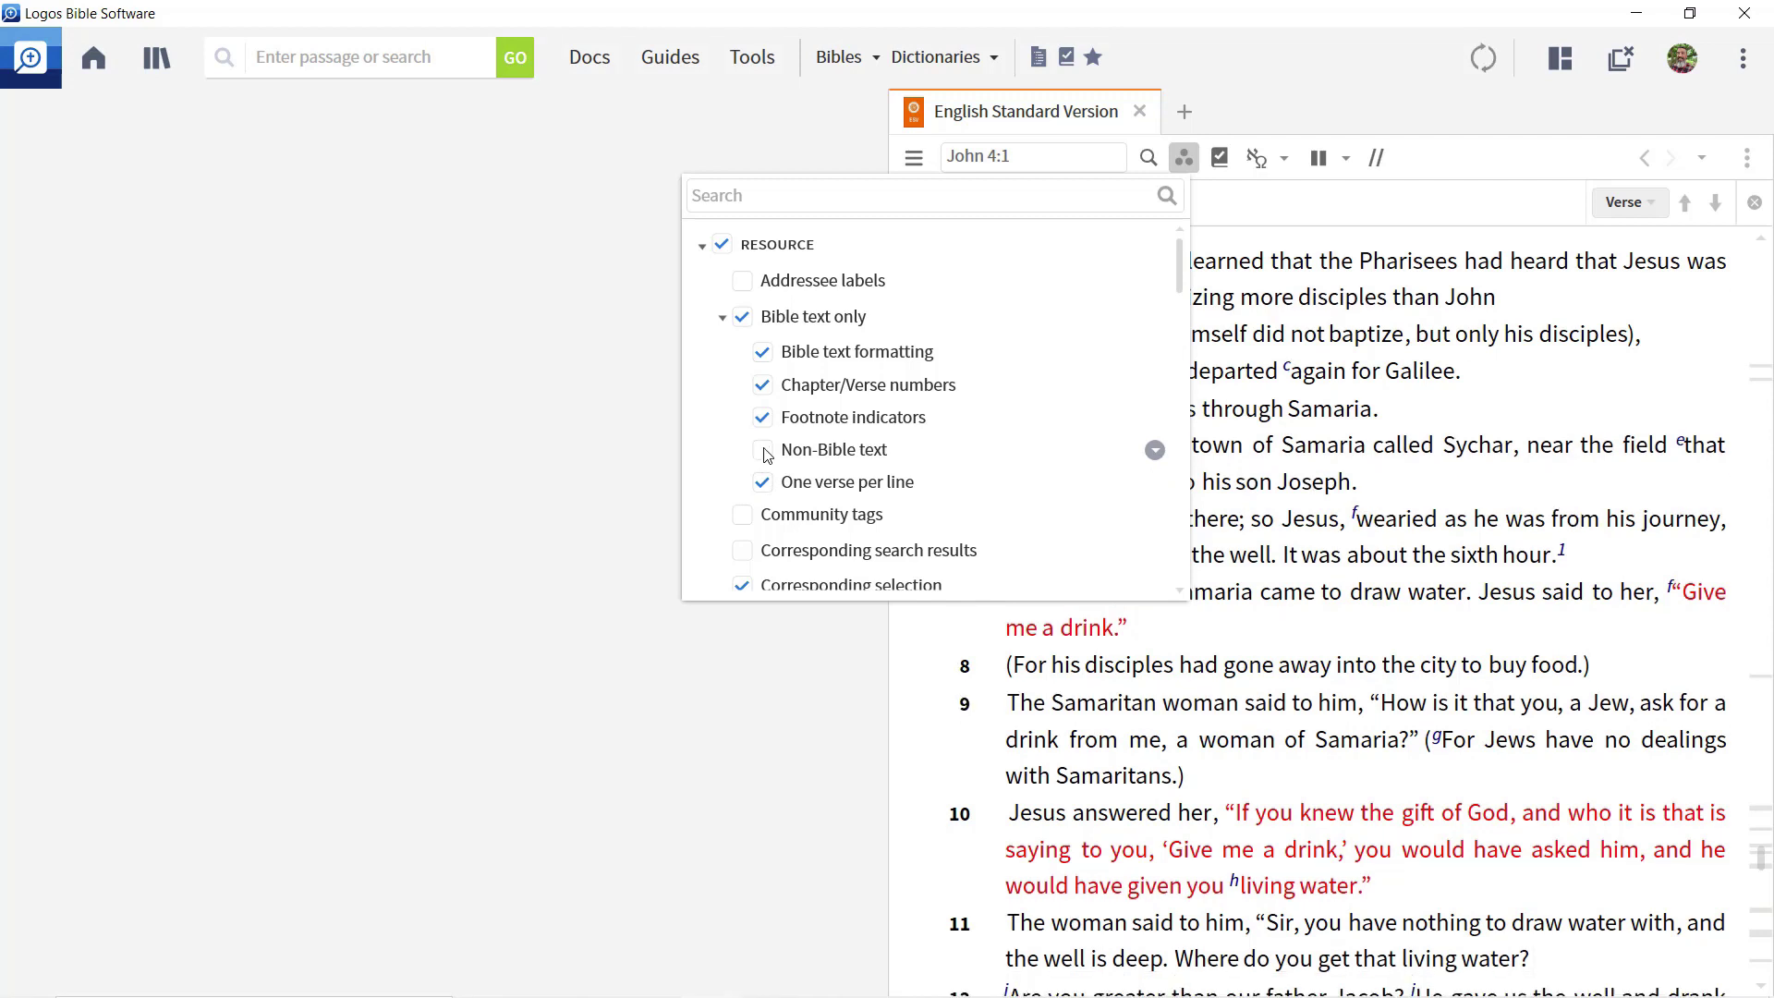
{"action": "left_click", "coordinate": [1154, 482]}
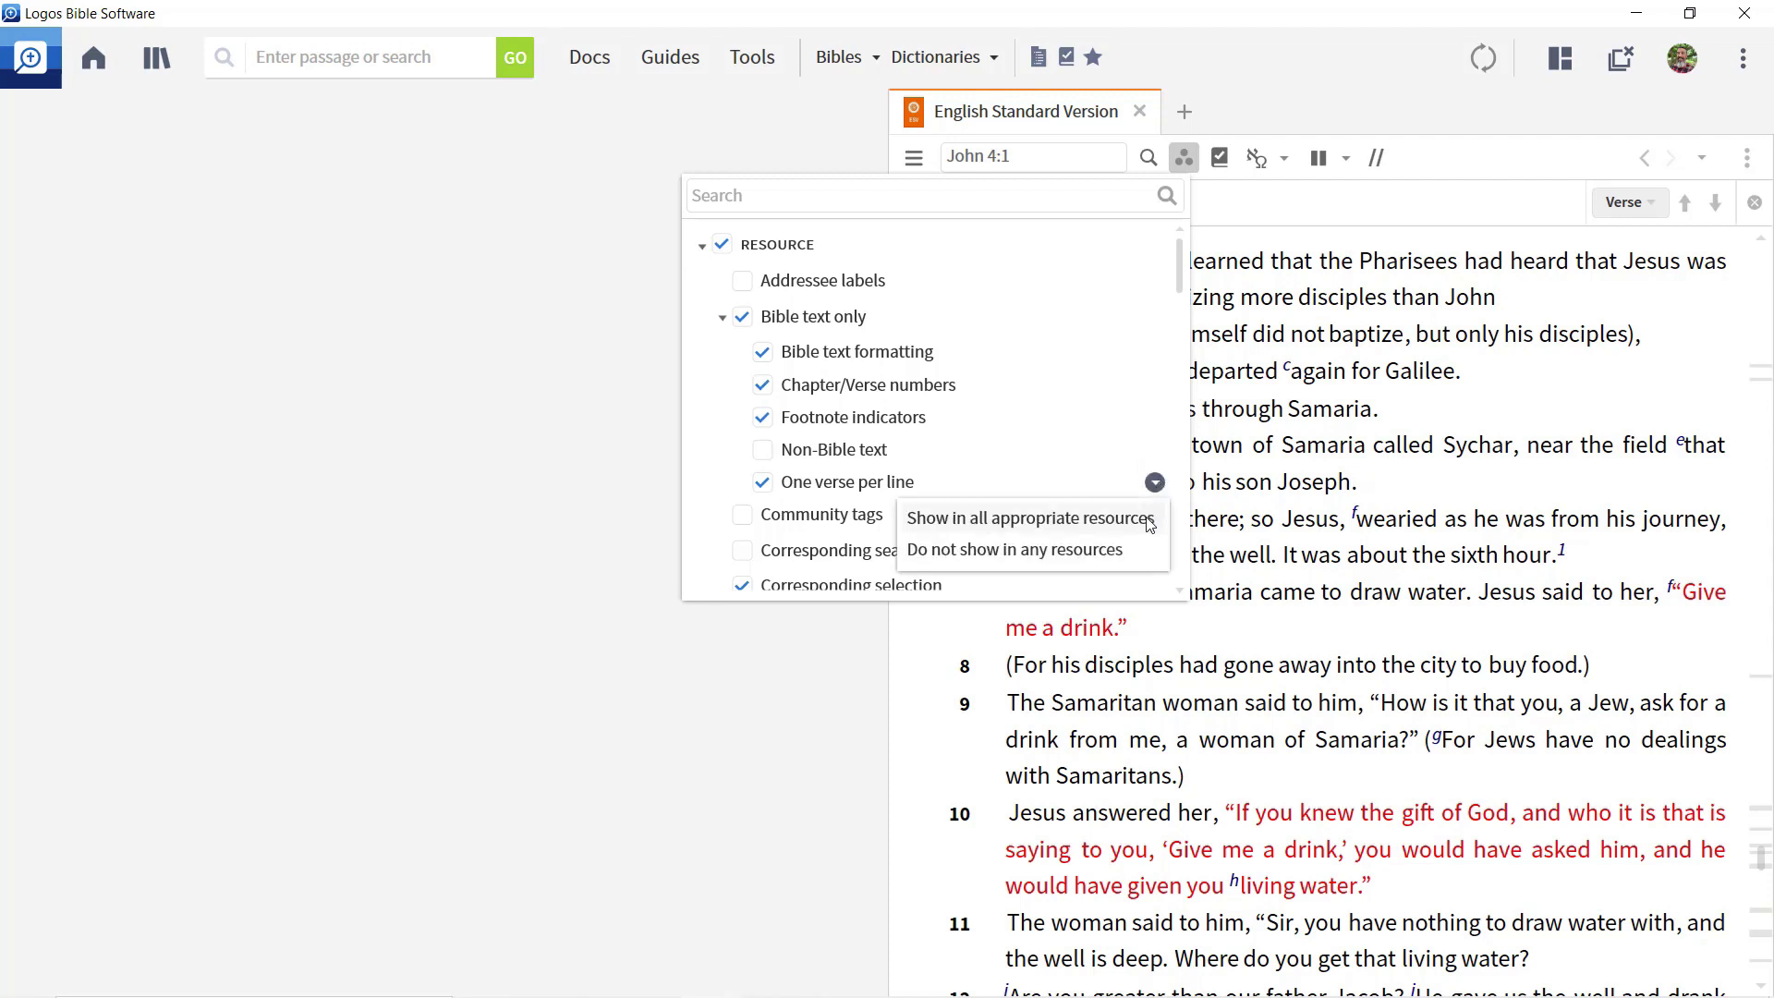
{"action": "left_click", "coordinate": [1148, 523]}
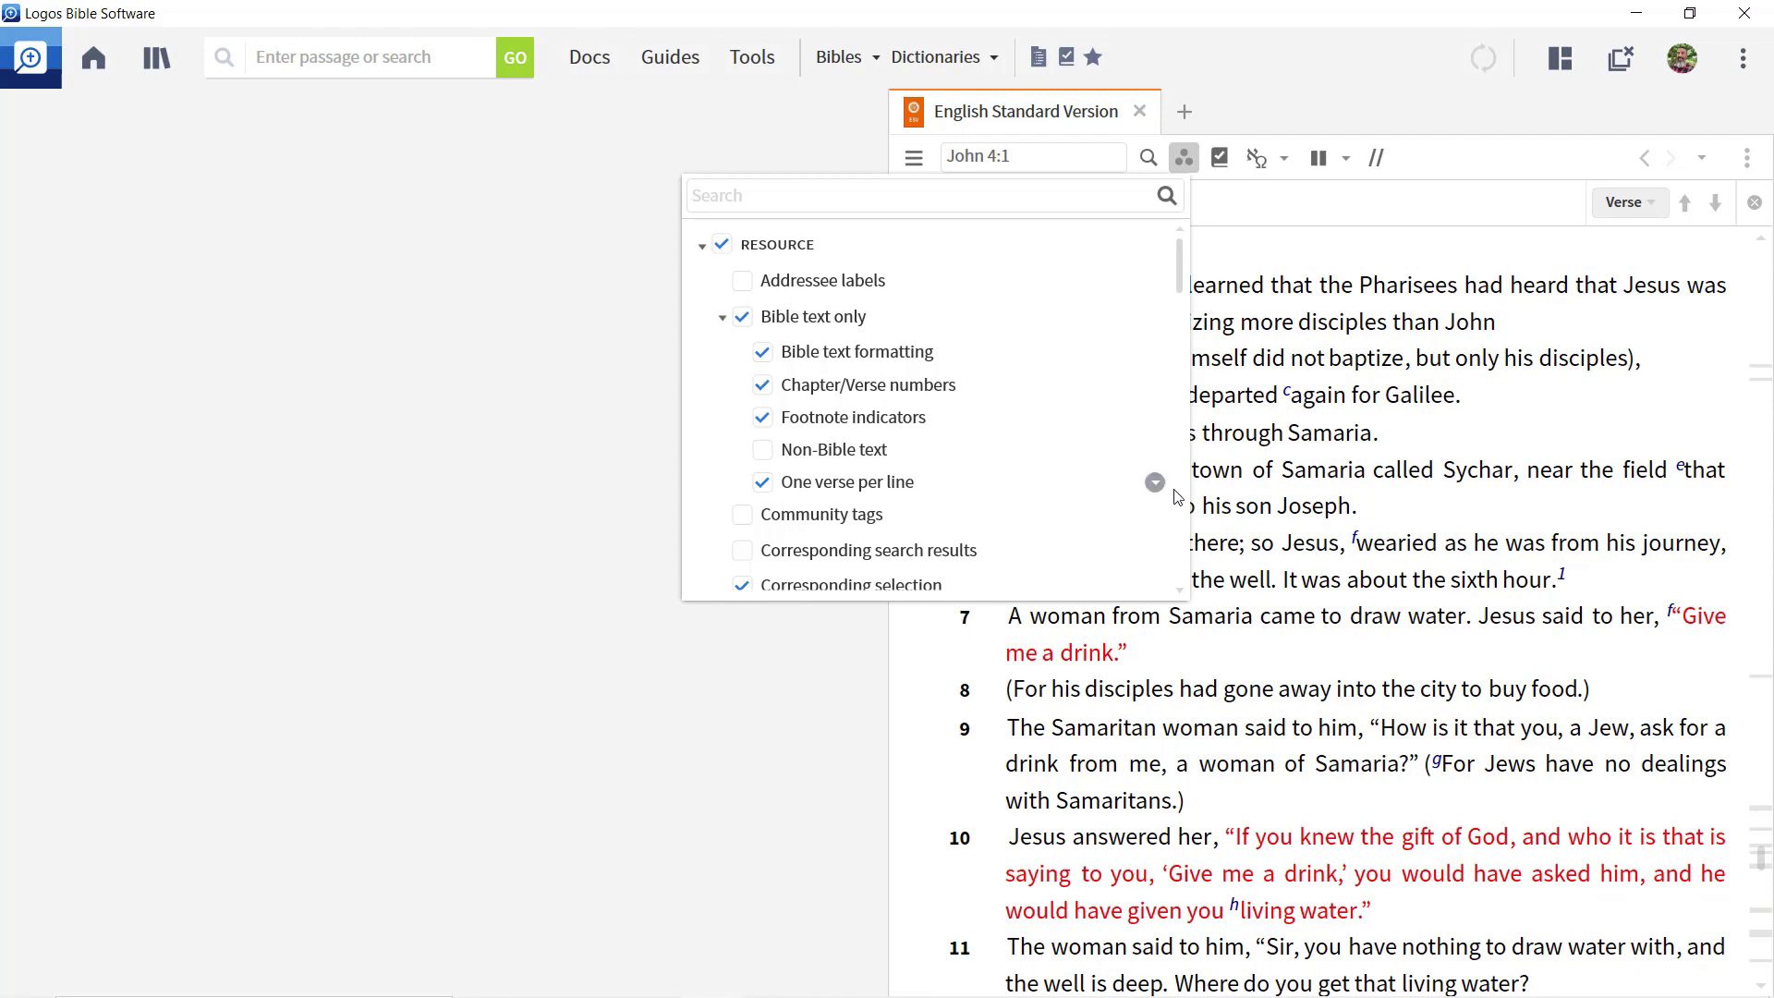
- Show John 4 in full-screen reading view (F11) and page forward through verses 18–53
{"action": "left_click", "coordinate": [1233, 495]}
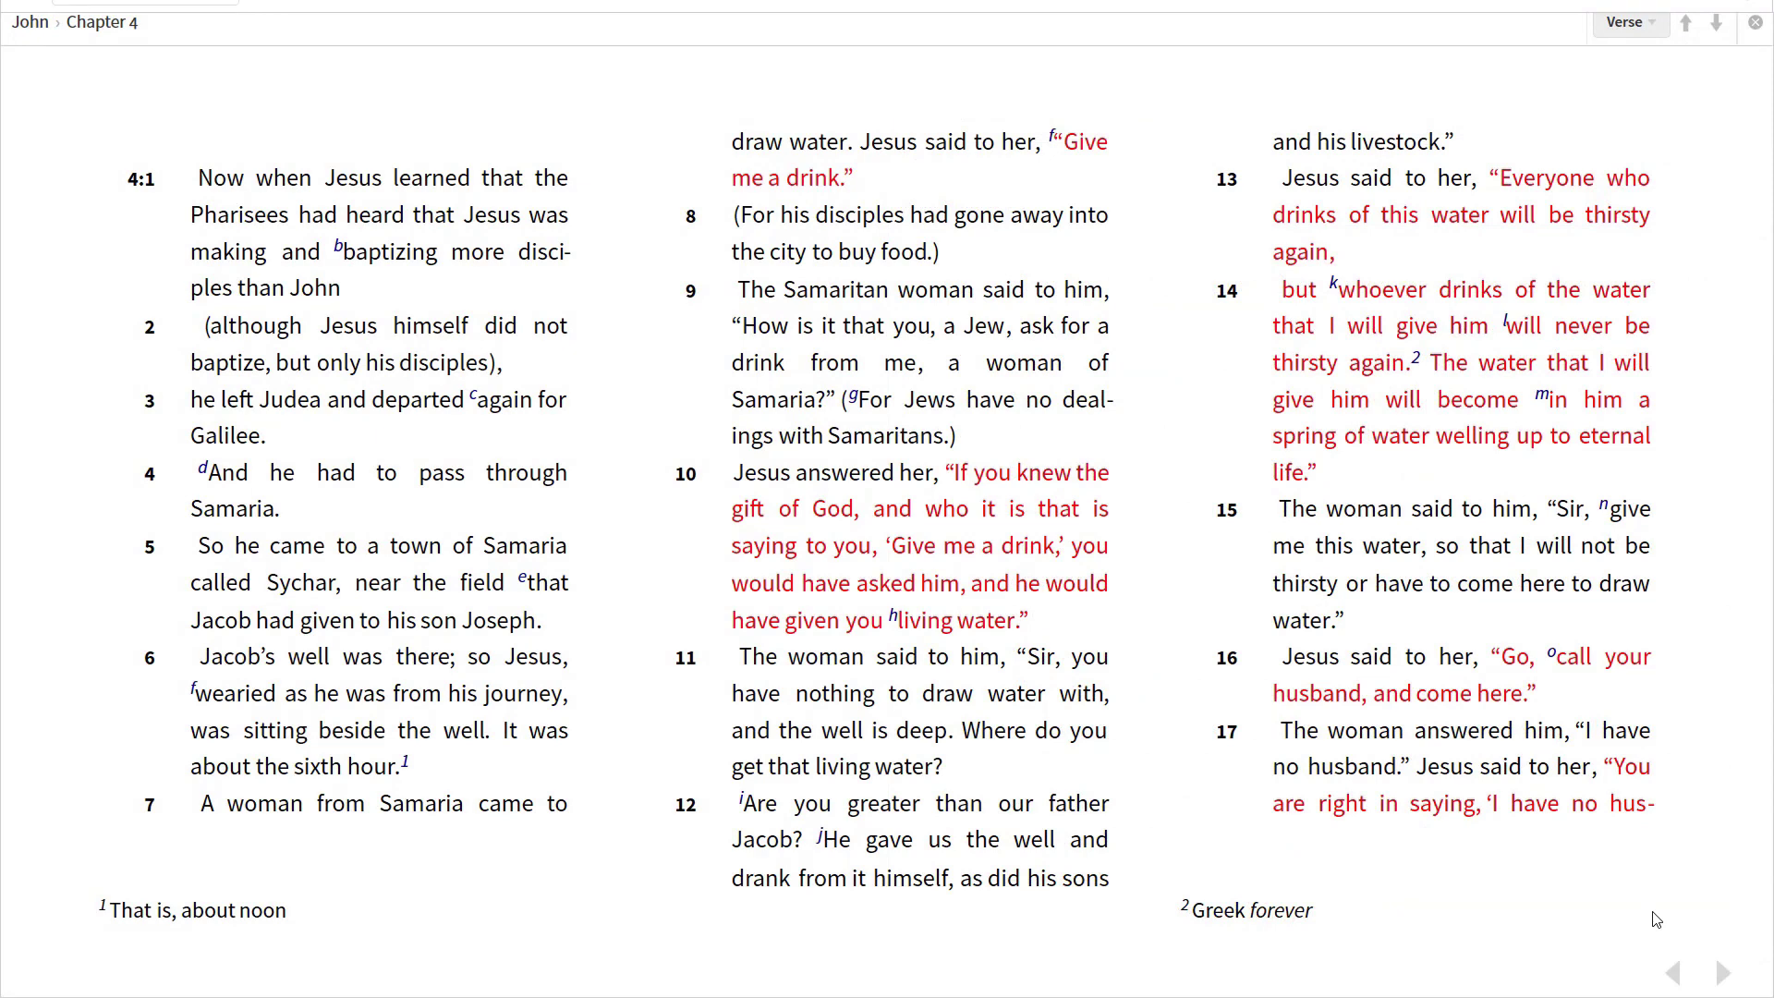
{"action": "key", "text": "Escape"}
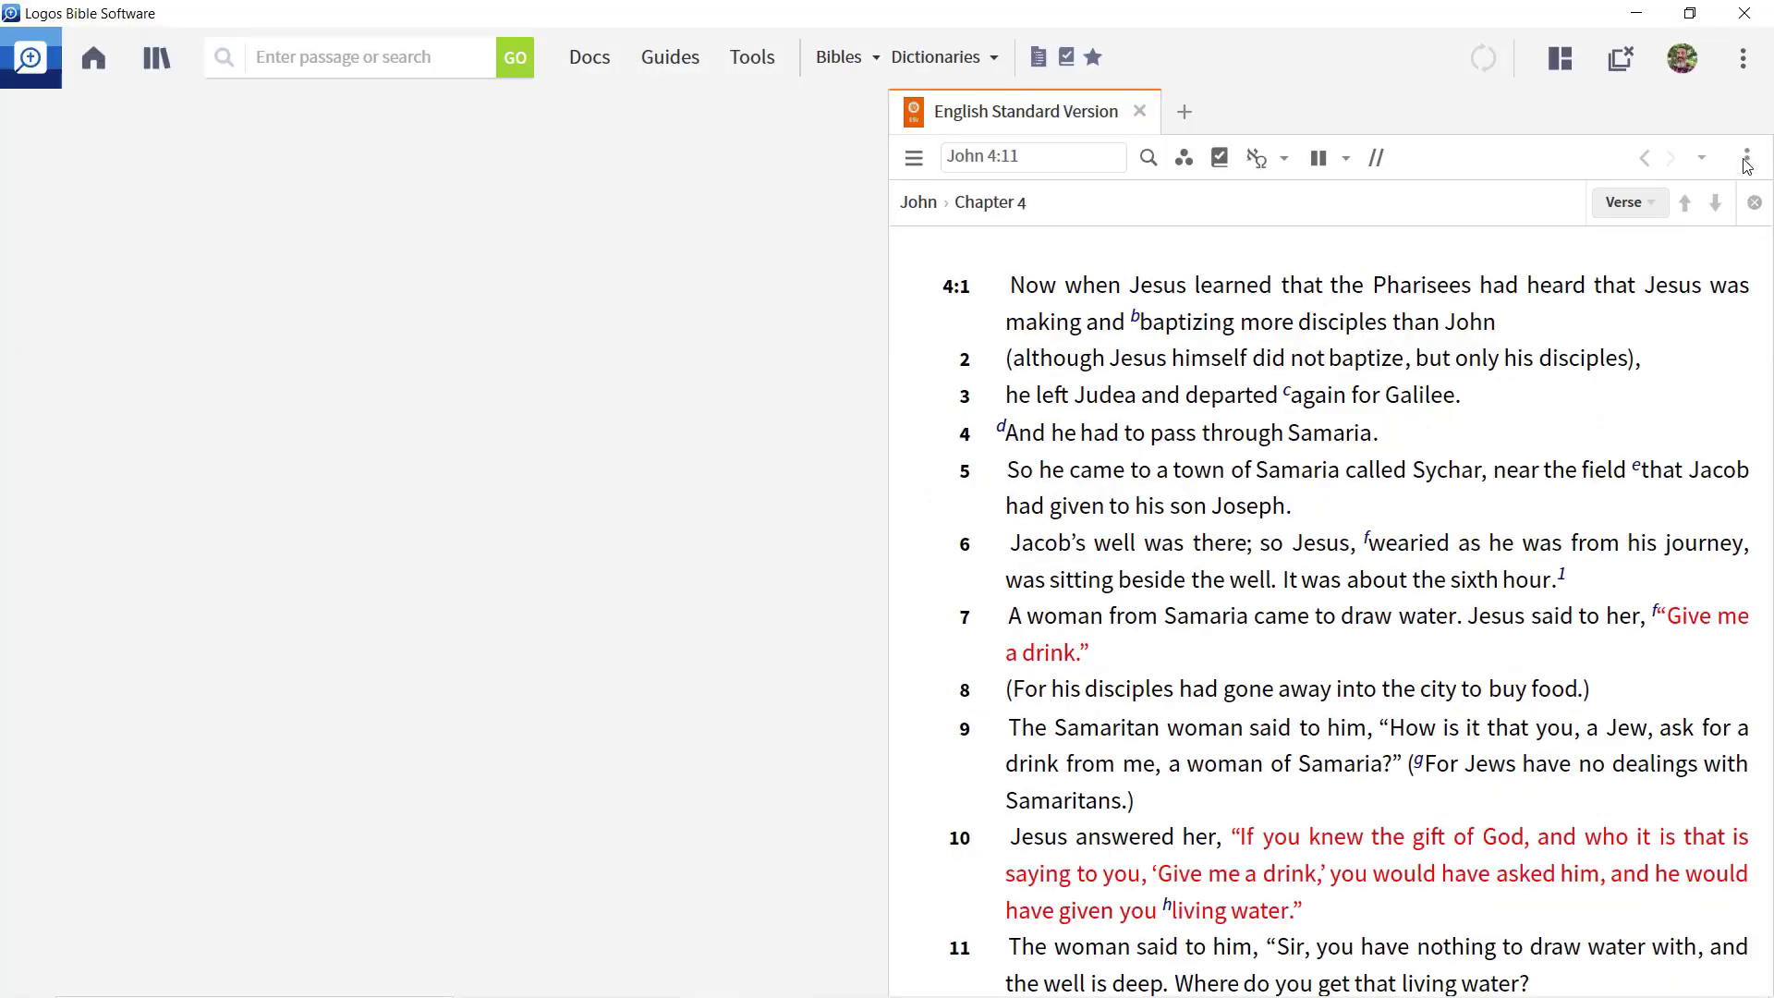
{"action": "left_click", "coordinate": [1748, 157]}
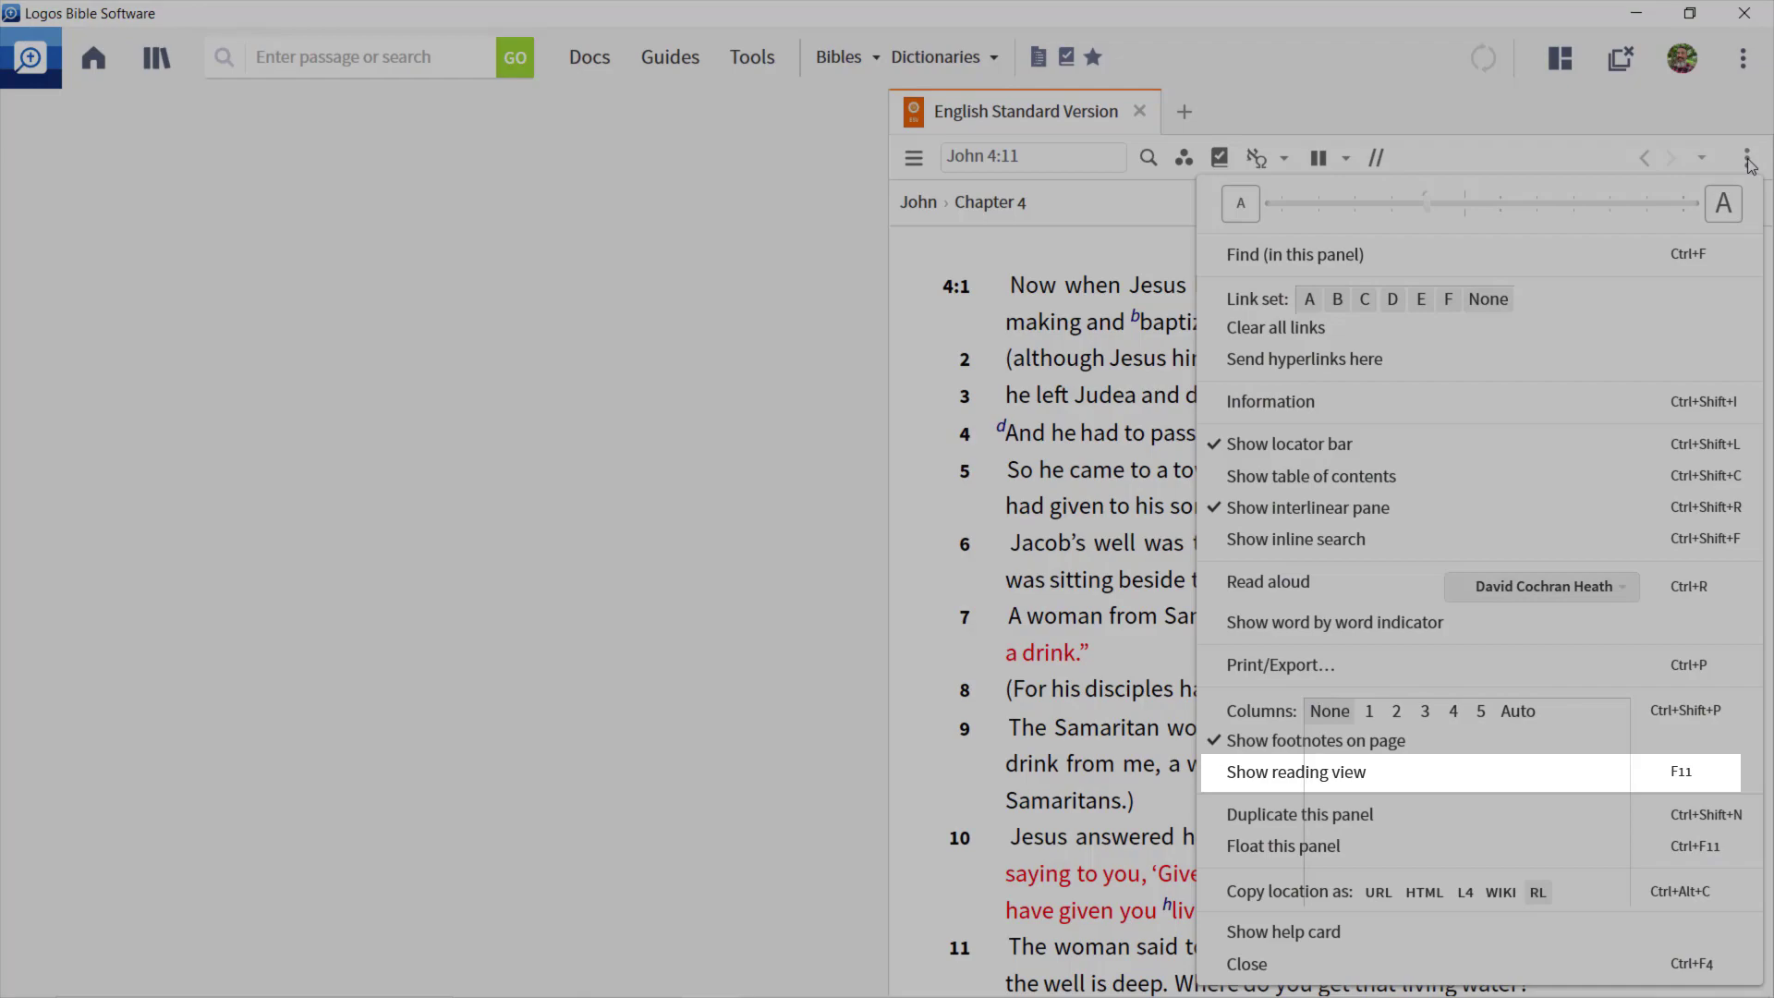
{"action": "key", "text": "F11"}
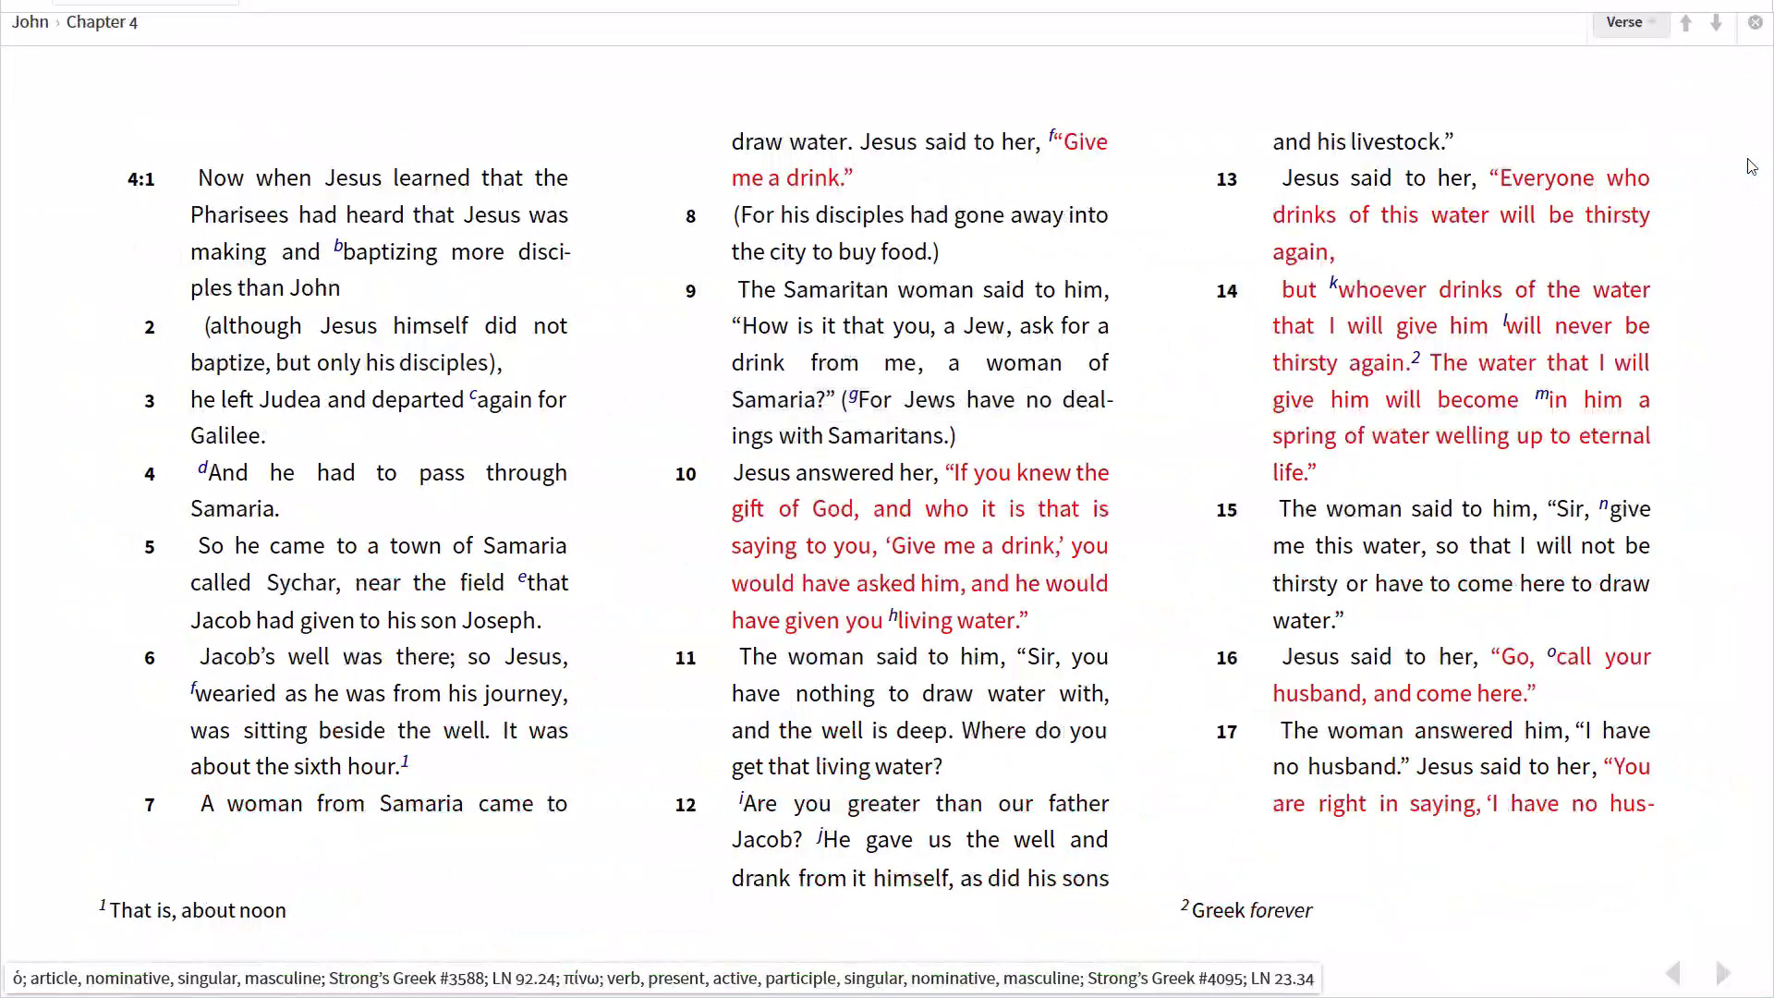
{"action": "key", "text": "space"}
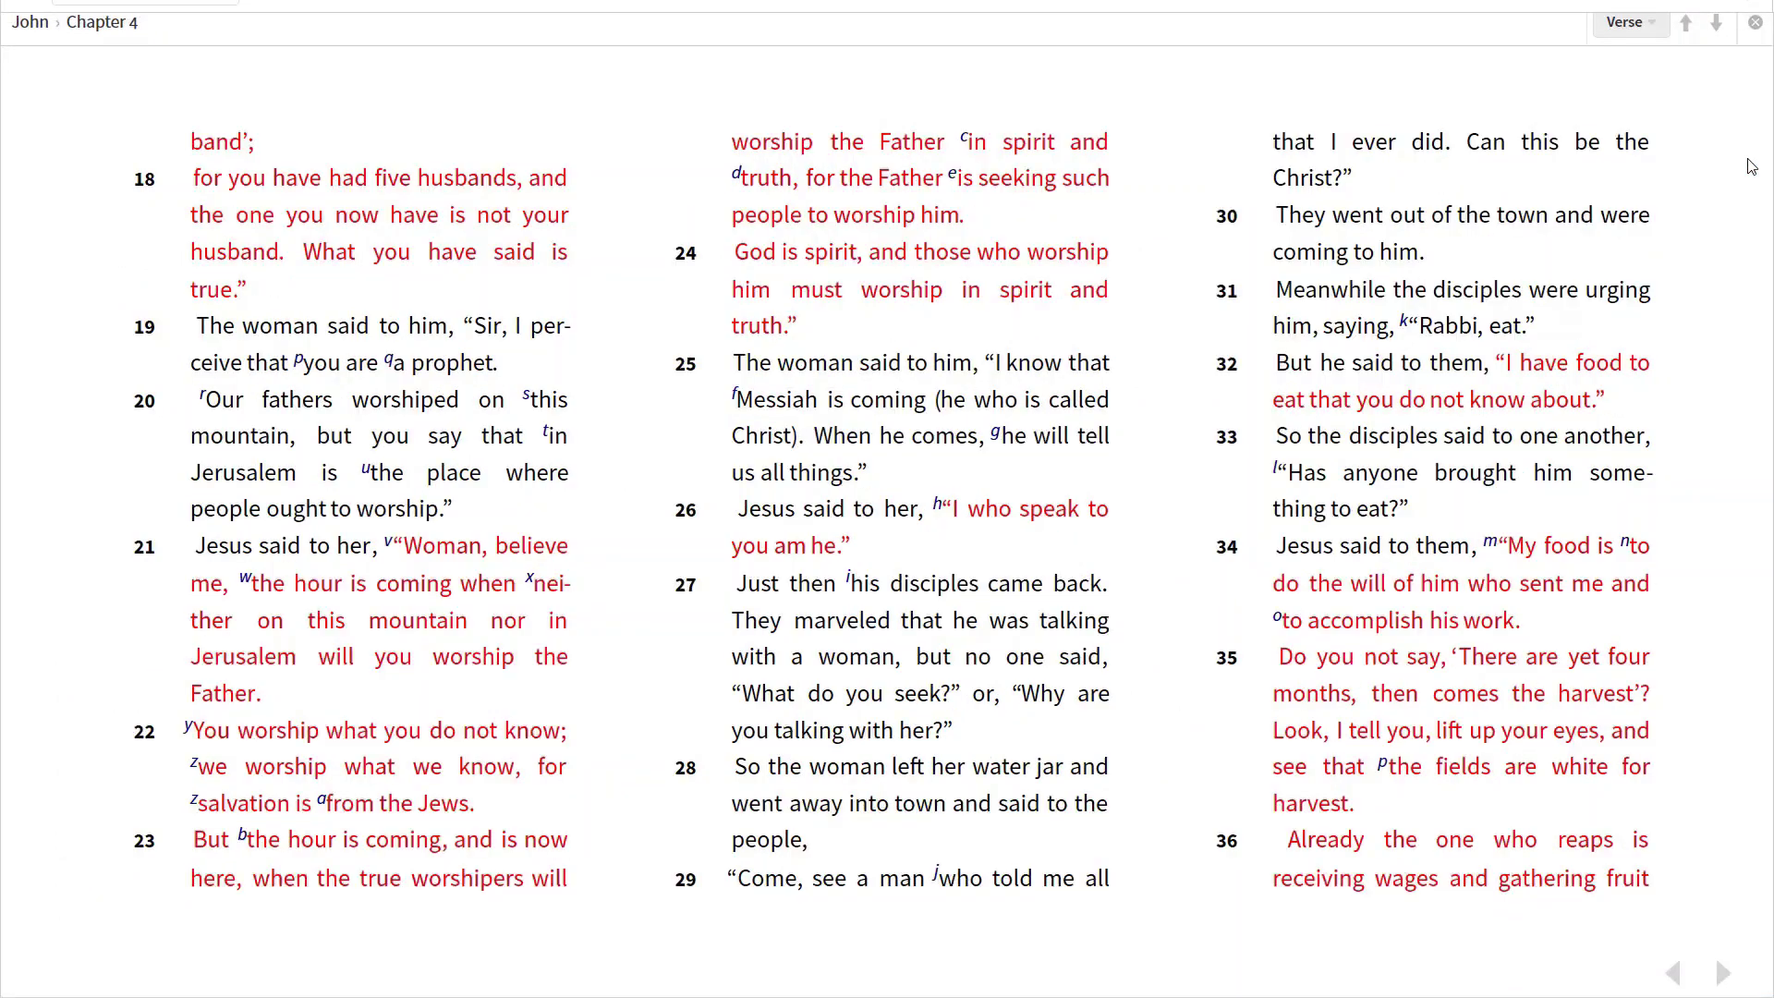
{"action": "key", "text": "space"}
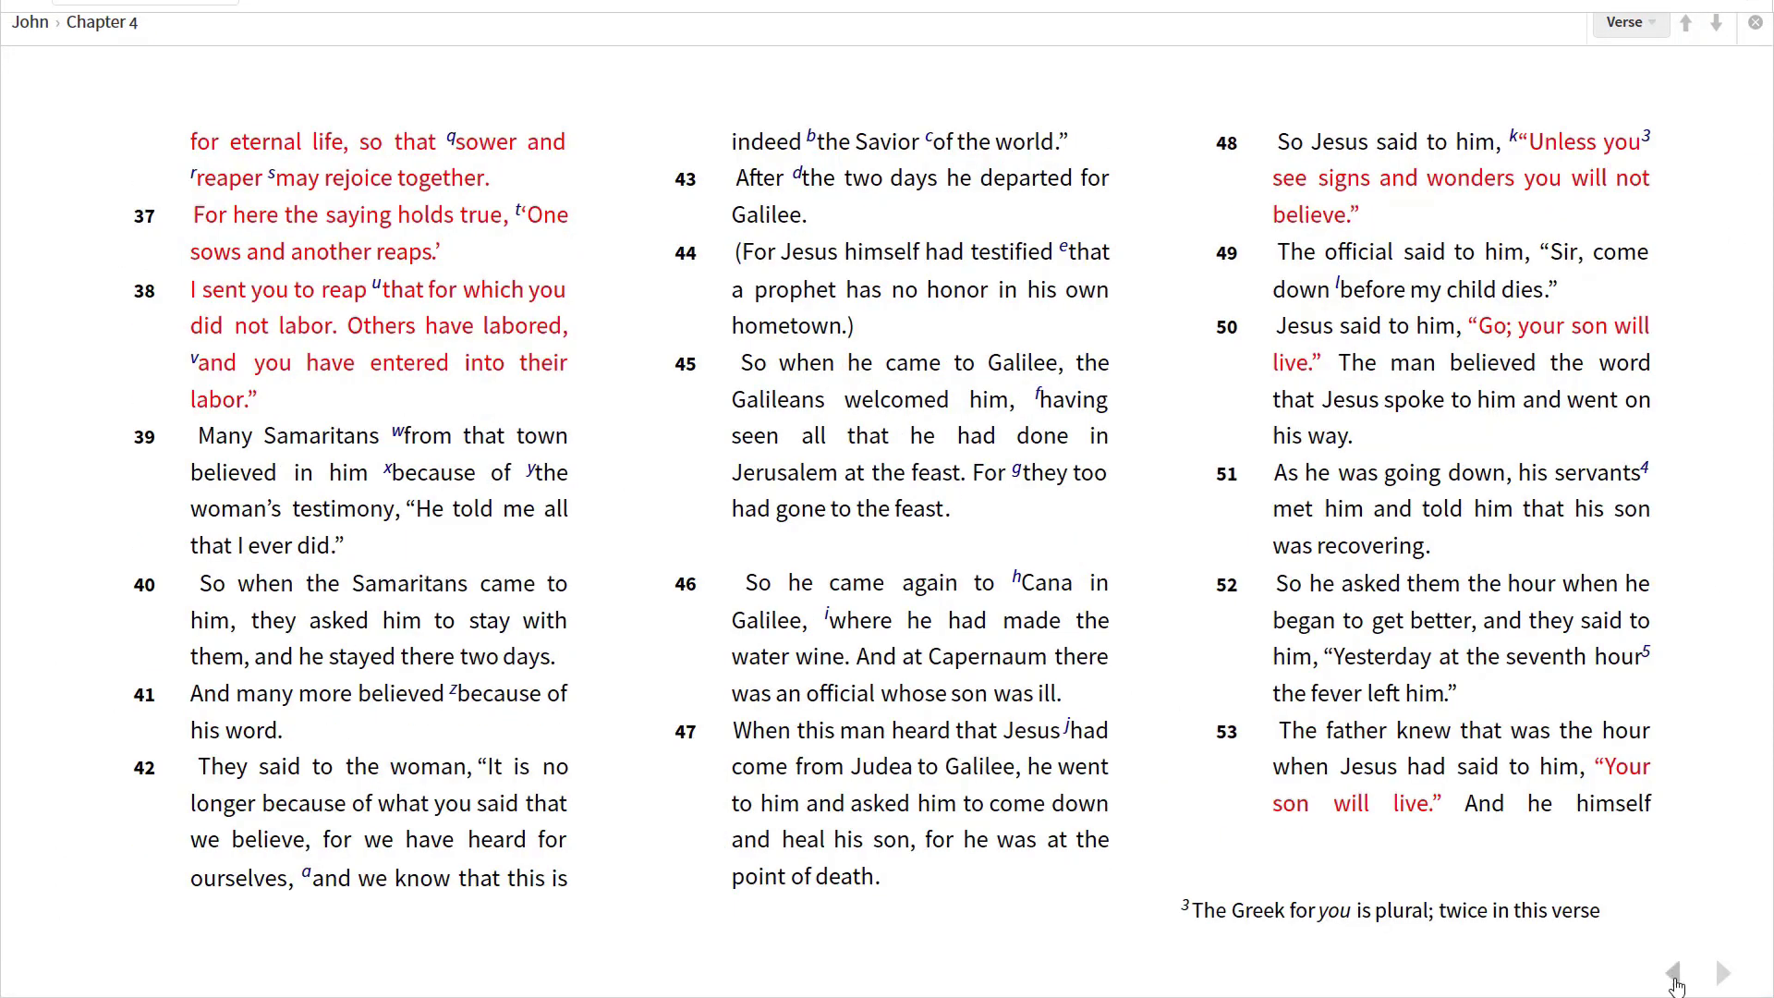
- Highlight 'the true worshipers … worship him' (John 4:23) yellow and word-study προσκυνητής
{"action": "left_click", "coordinate": [1678, 981]}
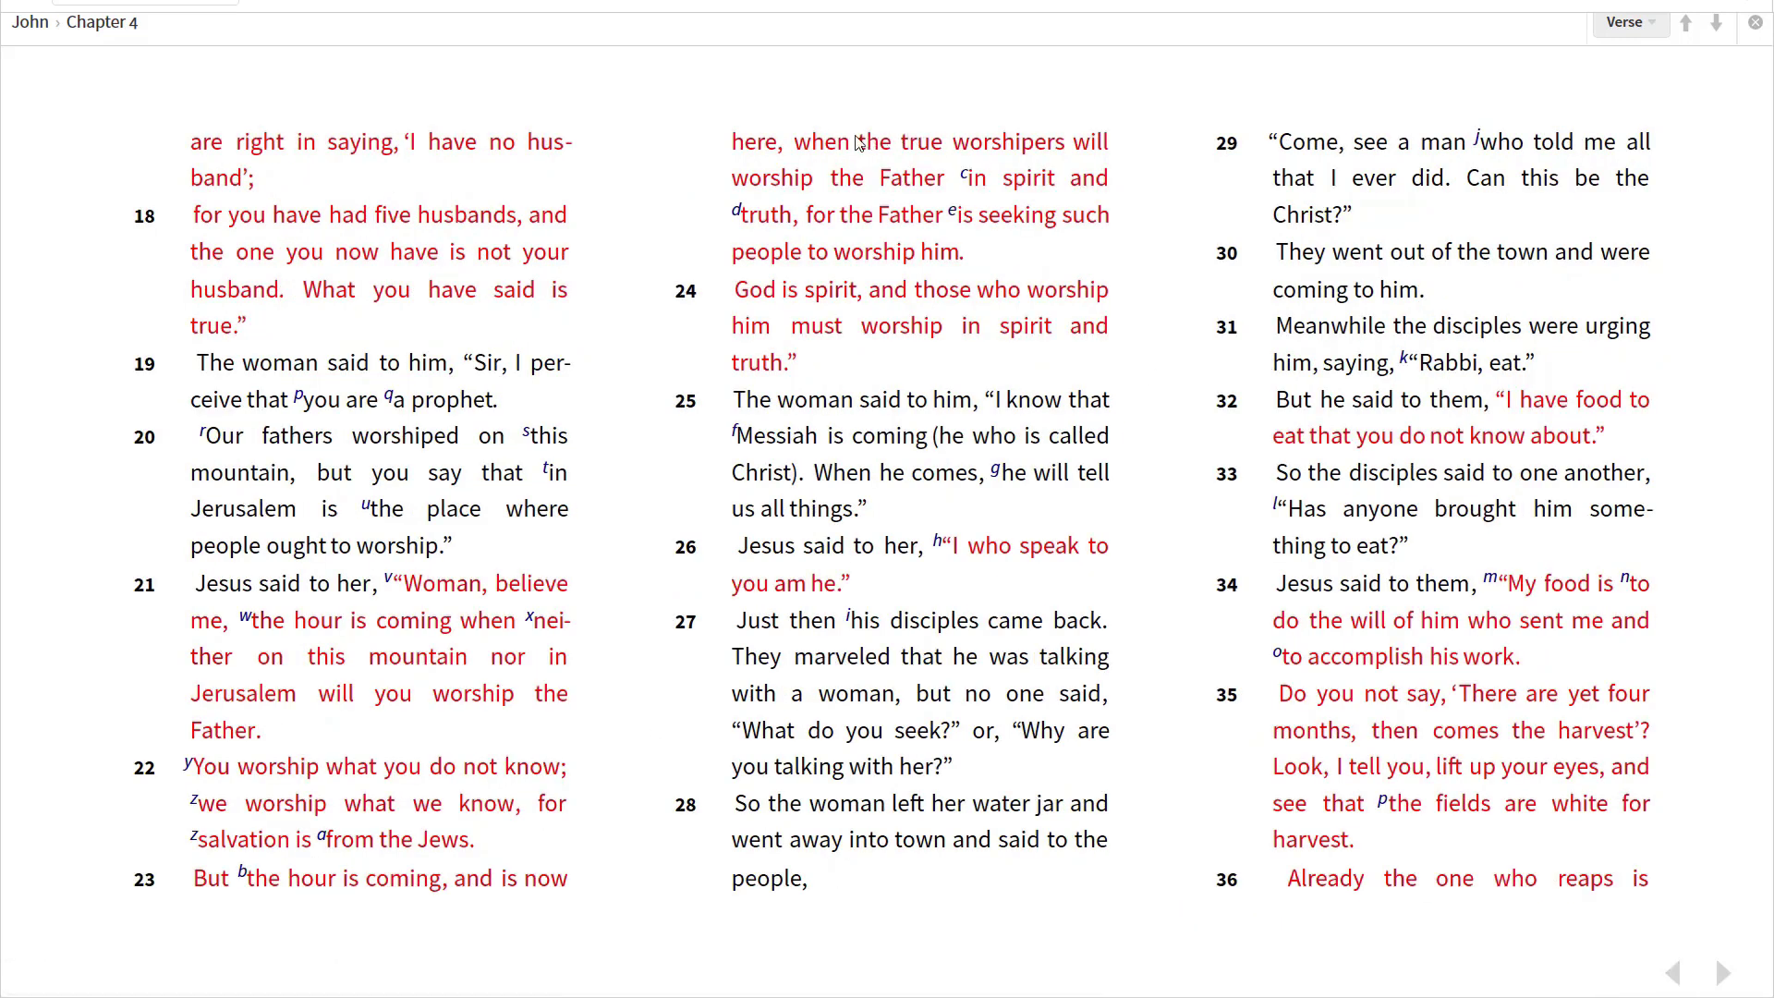
{"action": "mouse_move", "coordinate": [859, 141]}
{"action": "left_mouse_down"}
{"action": "mouse_move", "coordinate": [929, 188]}
{"action": "mouse_move", "coordinate": [960, 254]}
{"action": "left_mouse_up"}
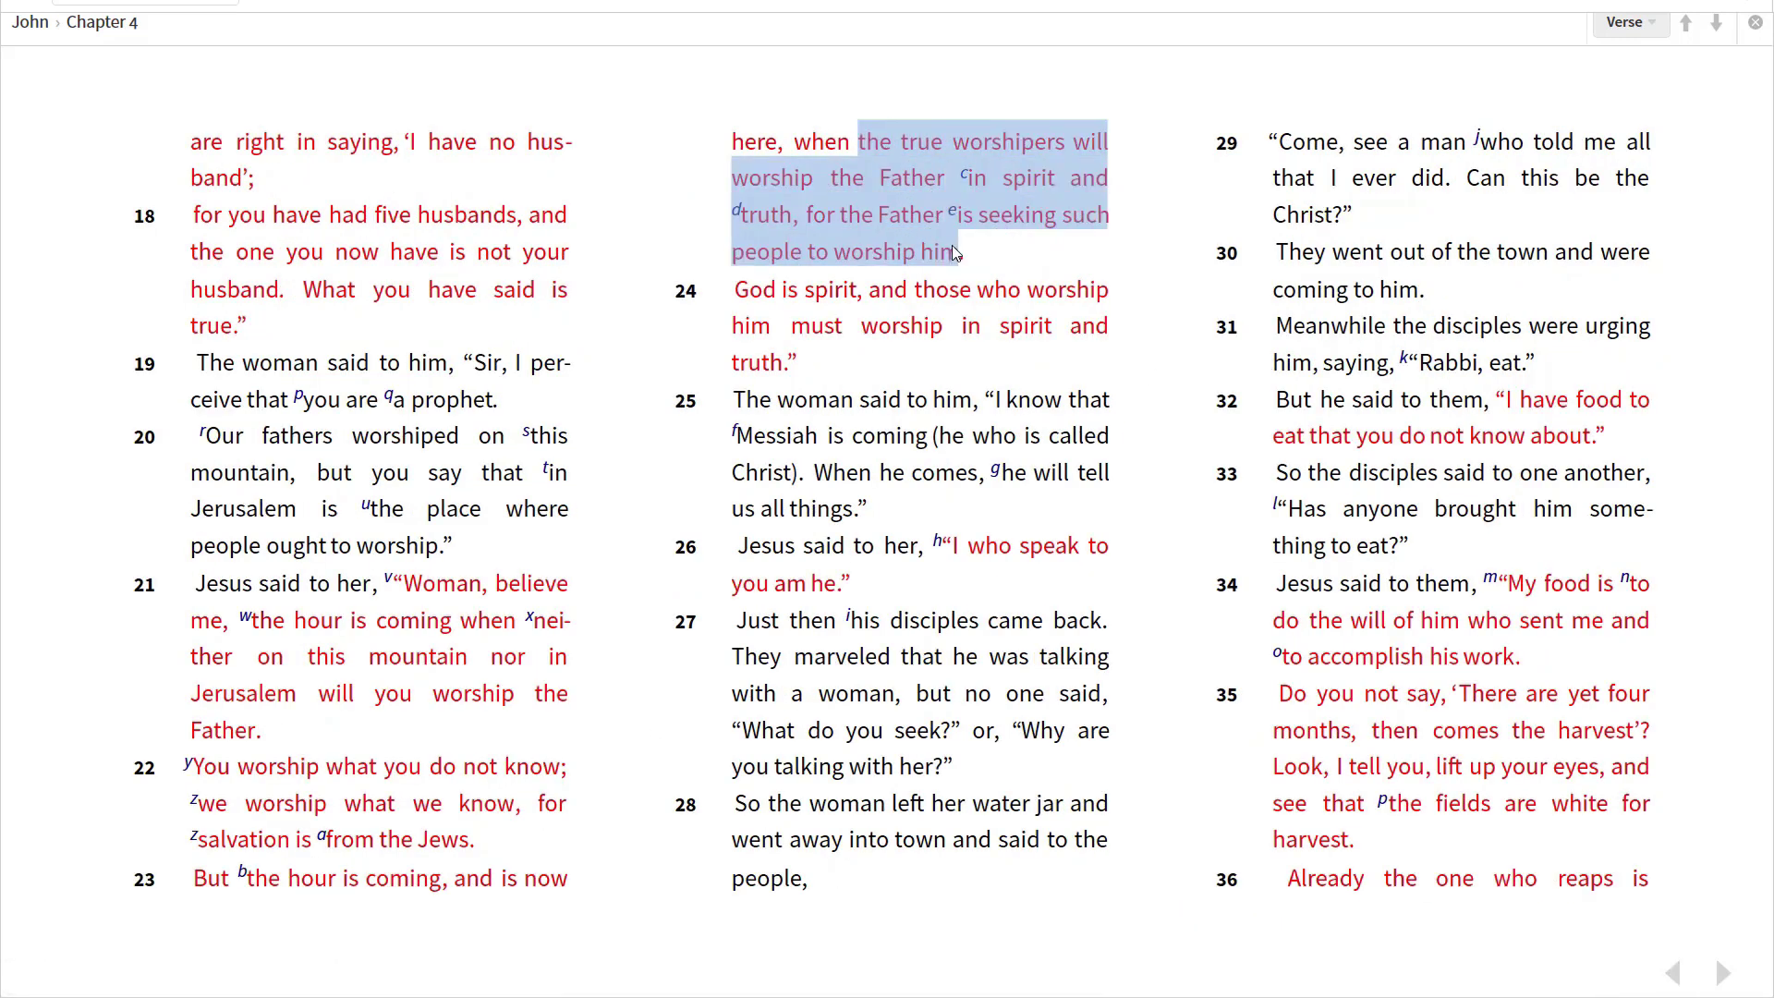
{"action": "left_click", "coordinate": [707, 316]}
{"action": "left_click", "coordinate": [706, 323]}
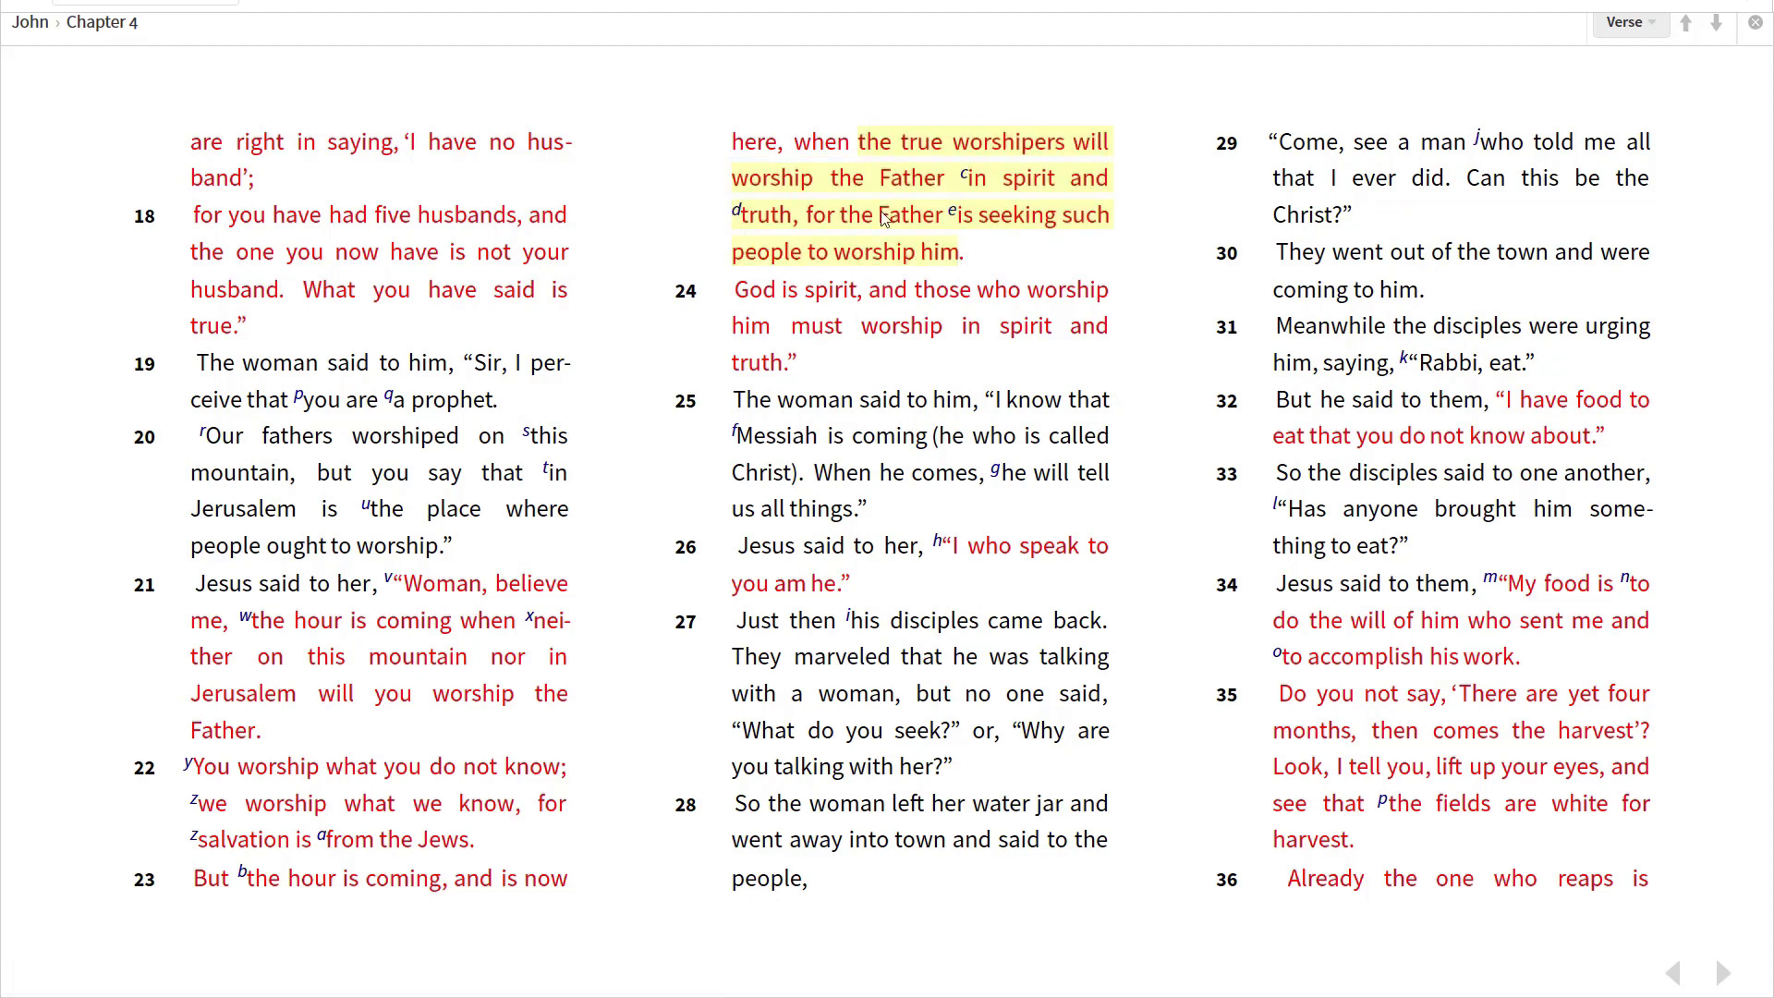
{"action": "mouse_move", "coordinate": [1007, 141]}
{"action": "right_click", "coordinate": [996, 137]}
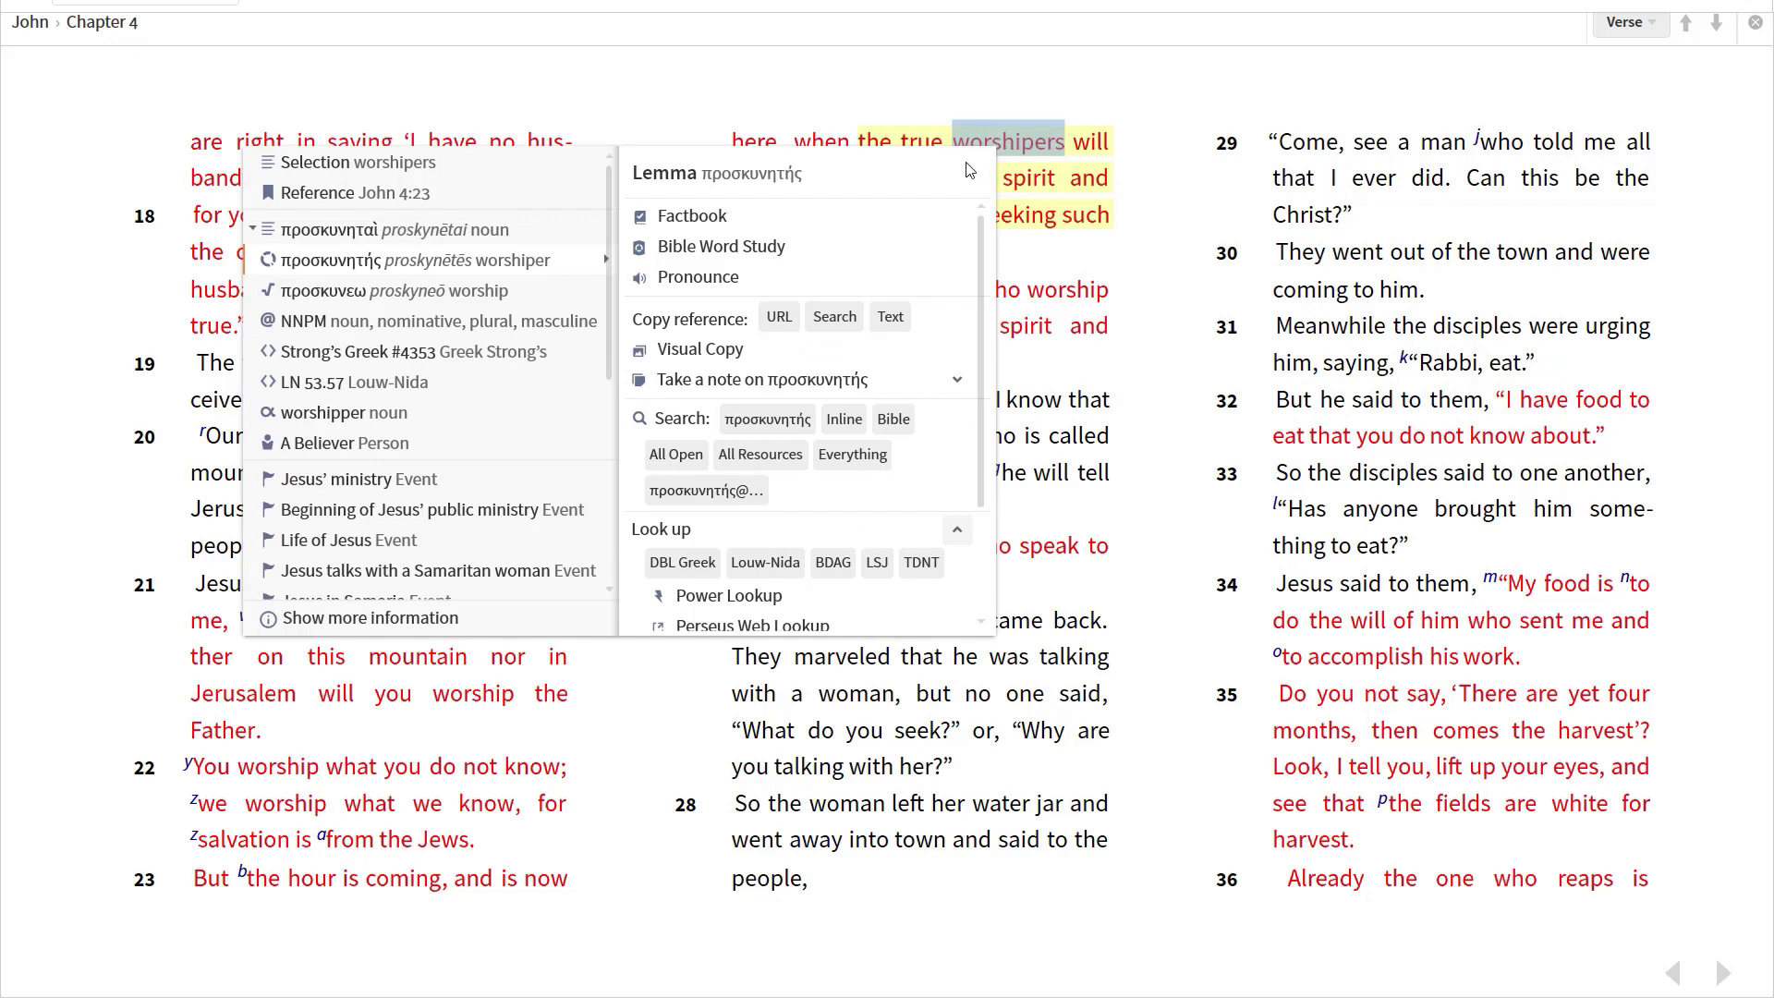
{"action": "left_click", "coordinate": [863, 249]}
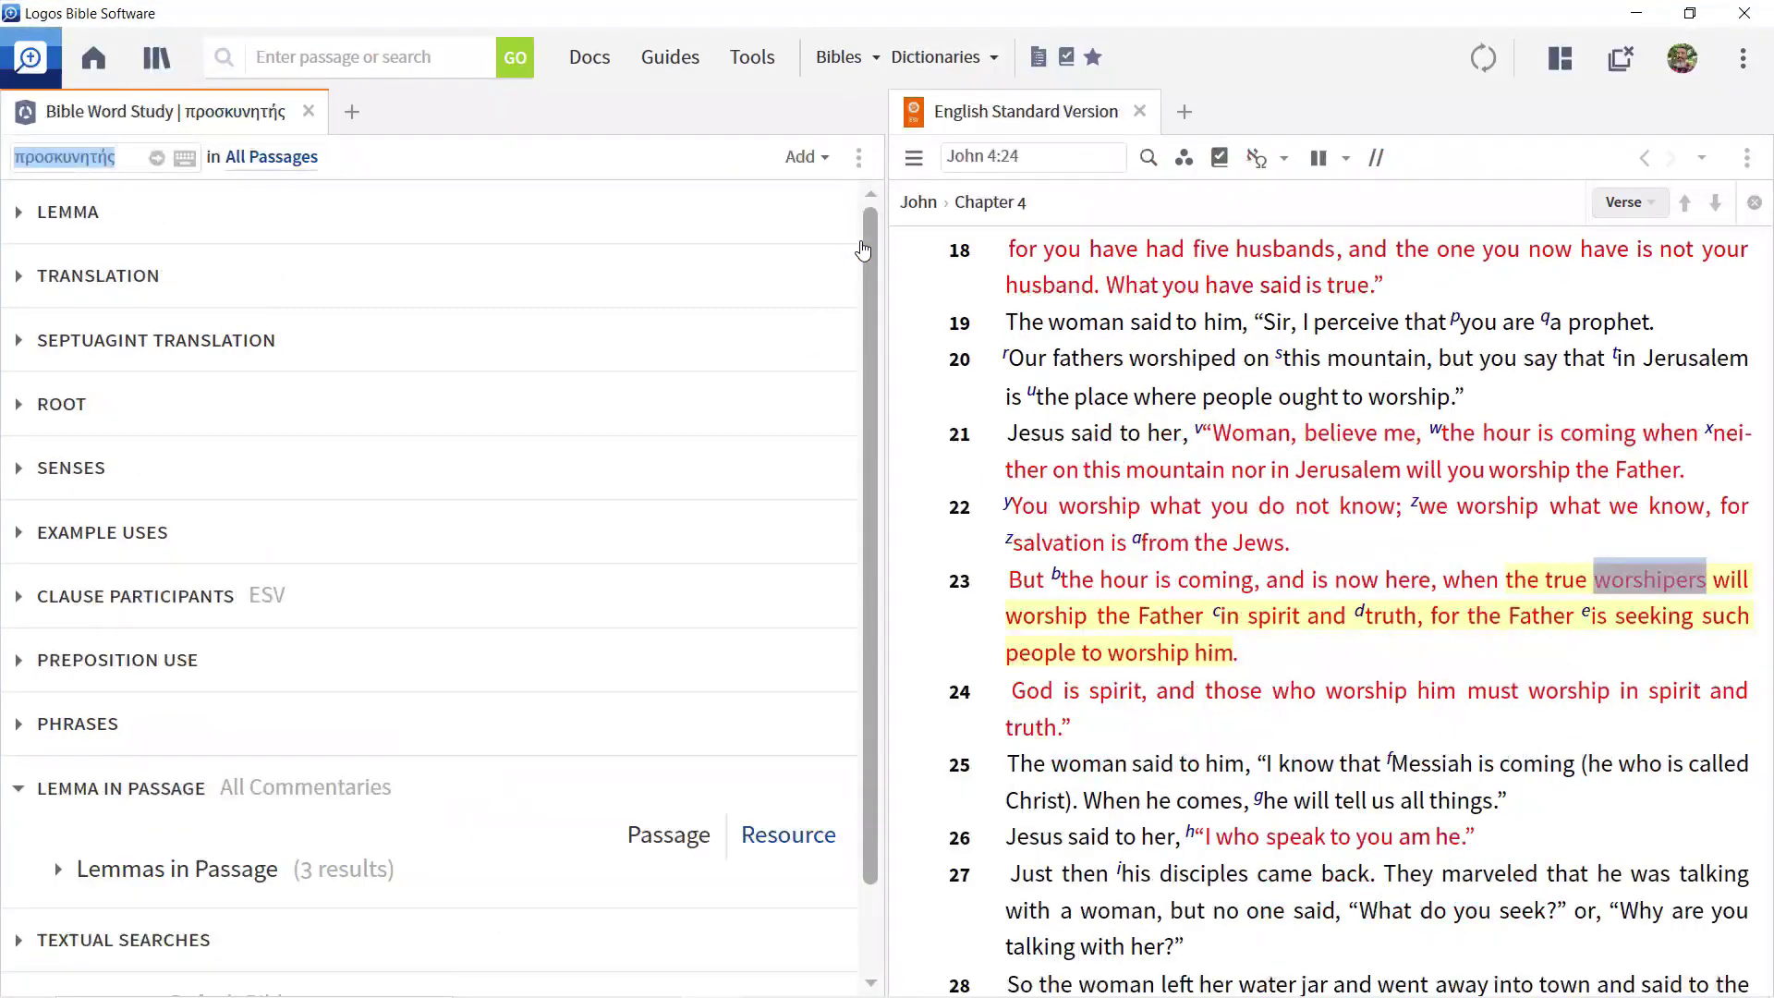
- Turn off the Bible text only filter and view the flowing paragraphs in reading view (F11)
{"action": "left_click", "coordinate": [1182, 158]}
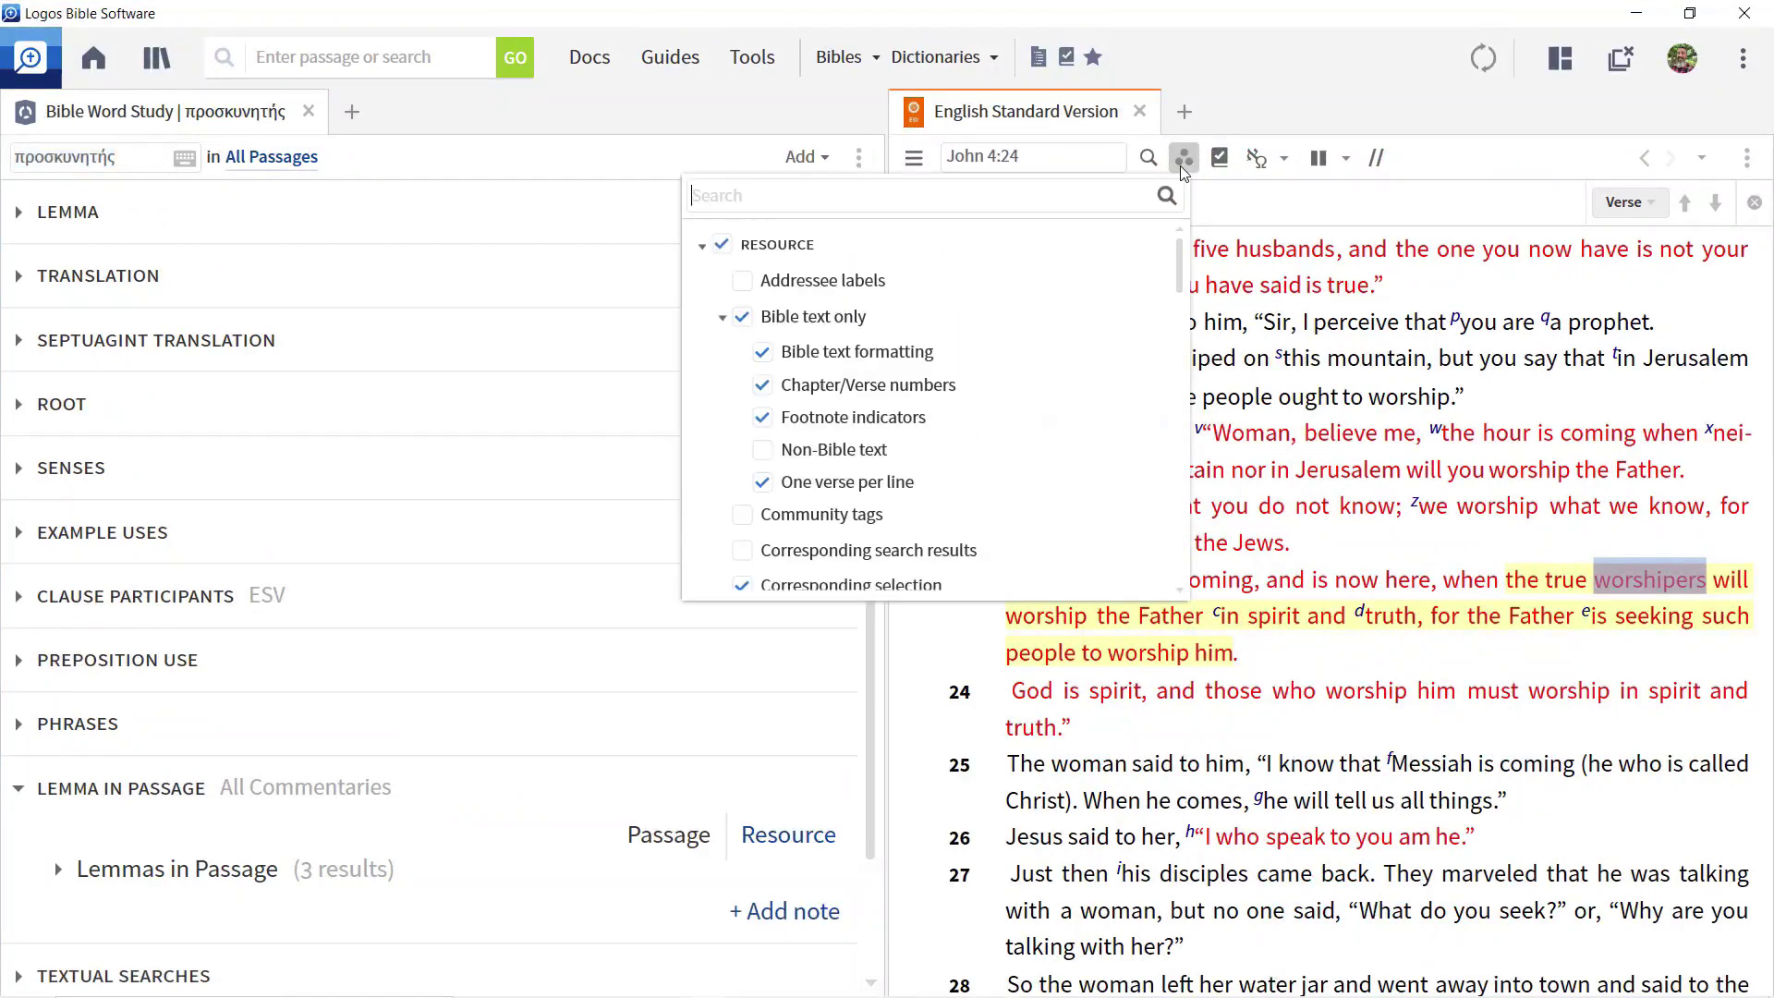
{"action": "left_click", "coordinate": [742, 318]}
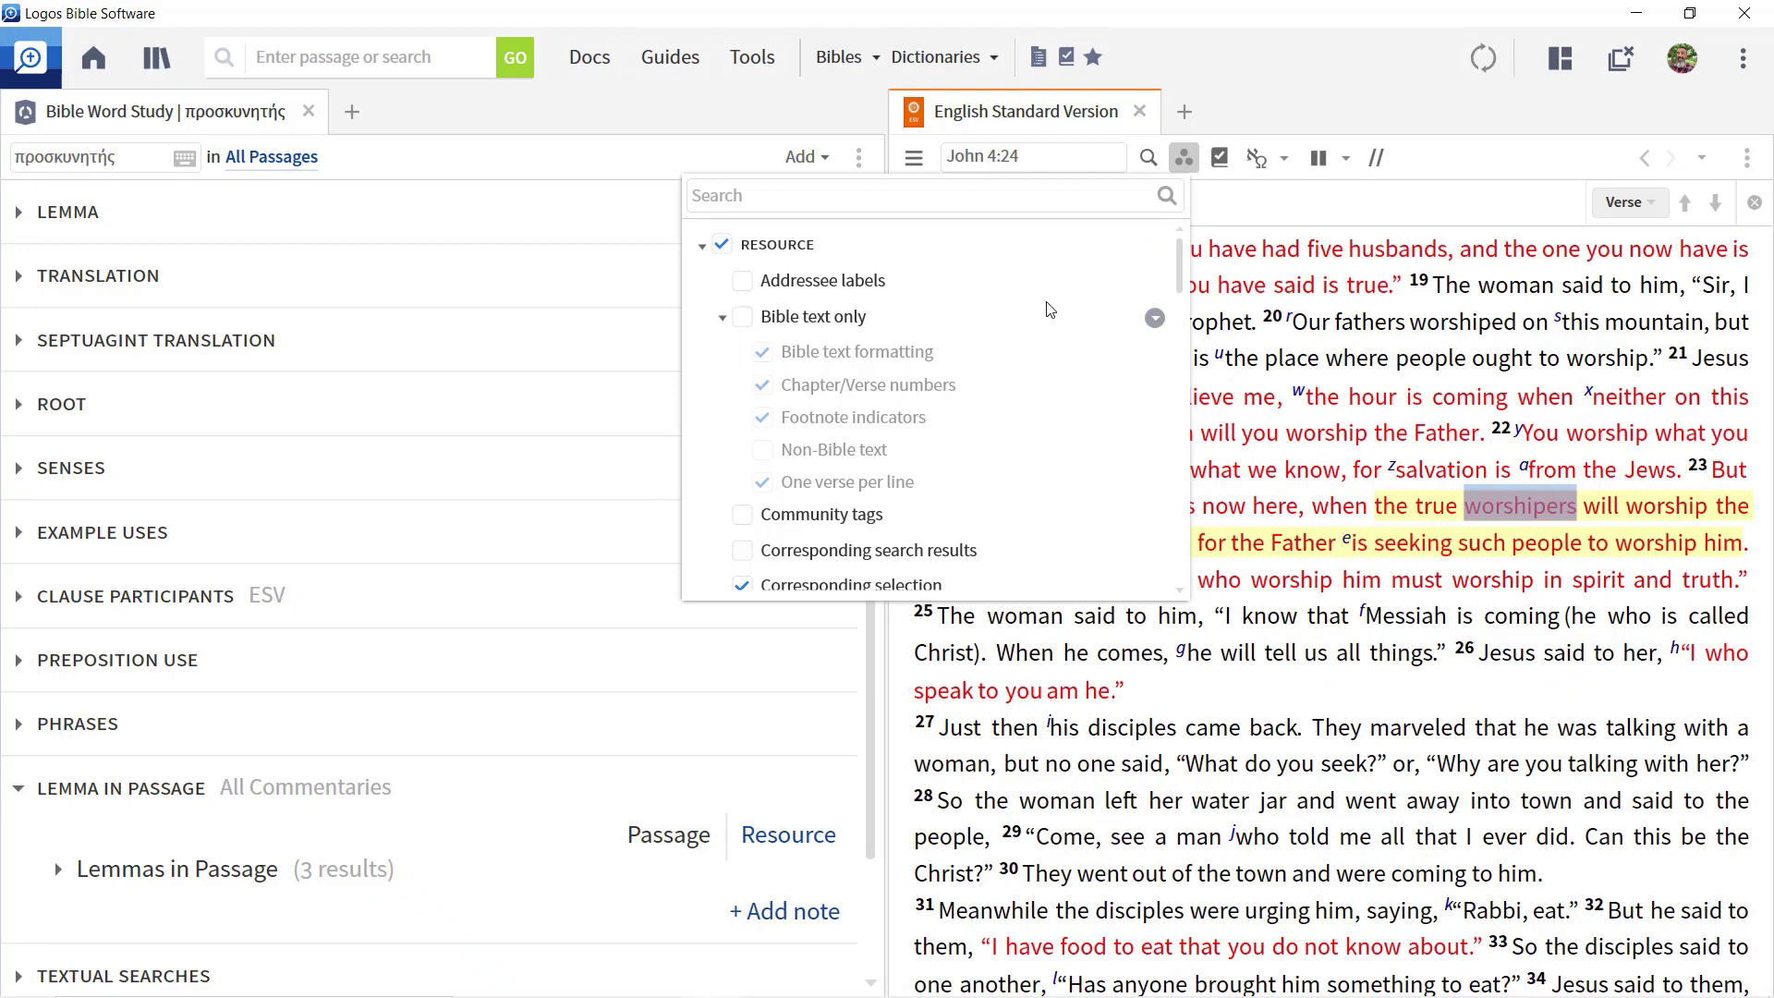
{"action": "left_click", "coordinate": [1312, 328]}
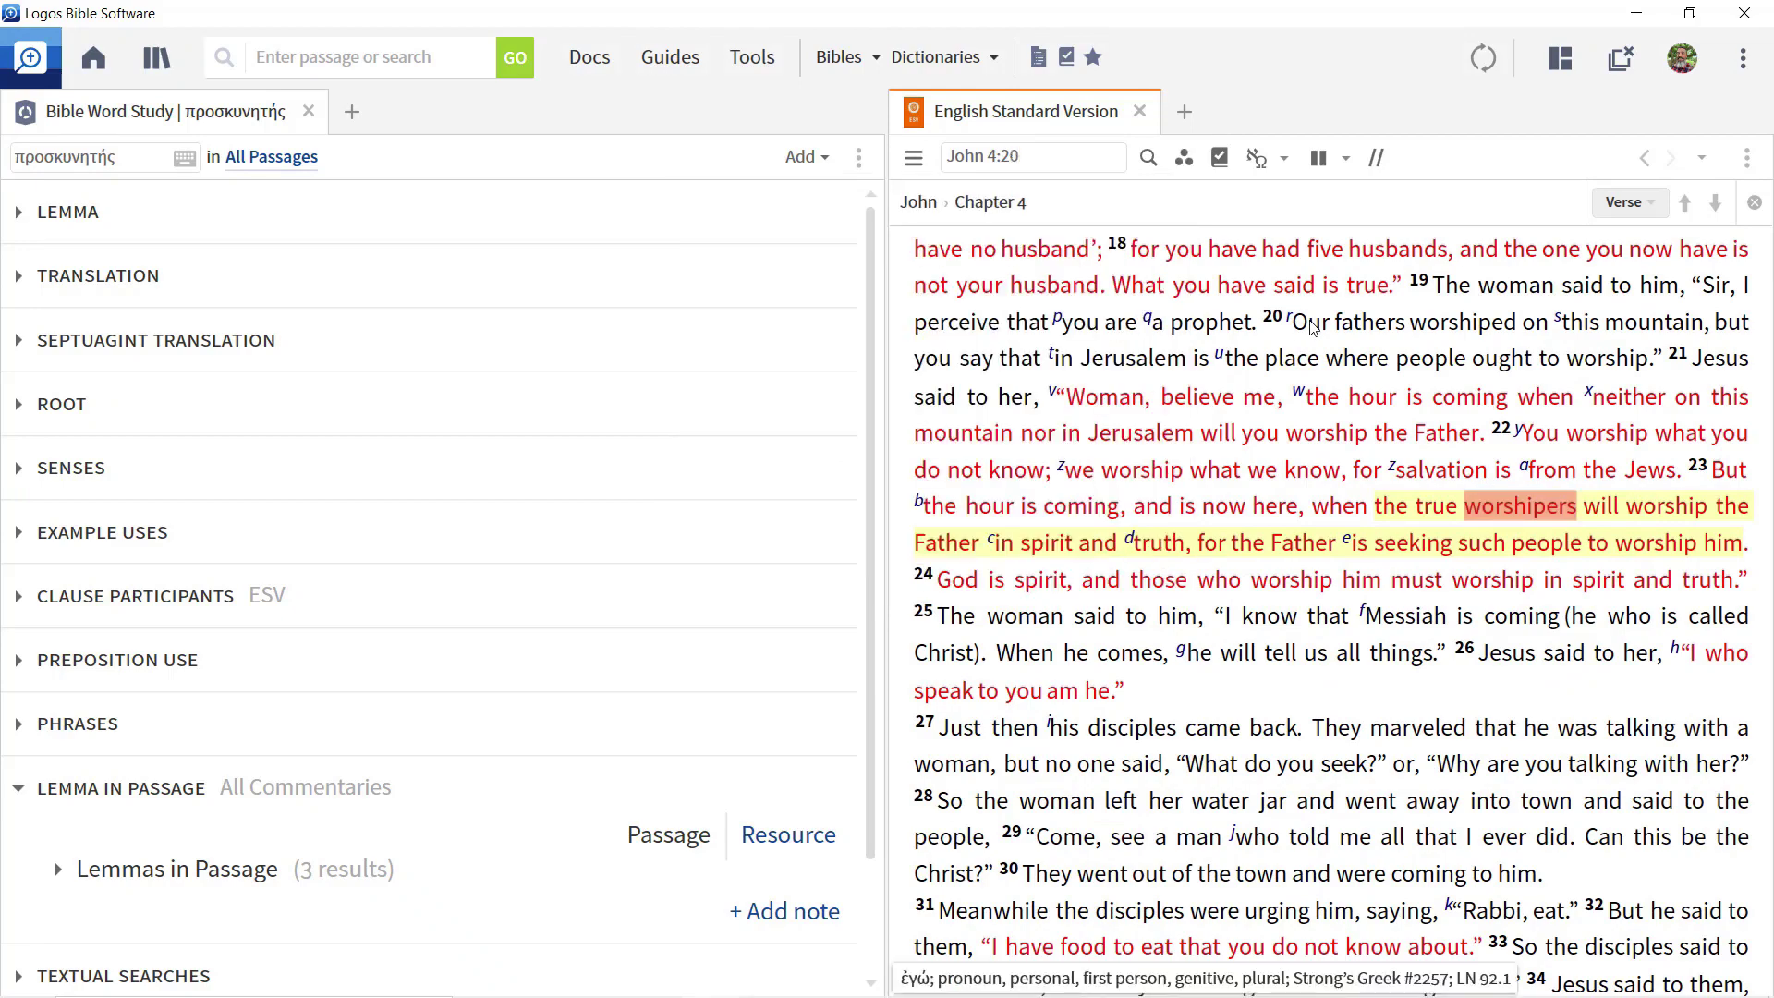
{"action": "key", "text": "F11"}
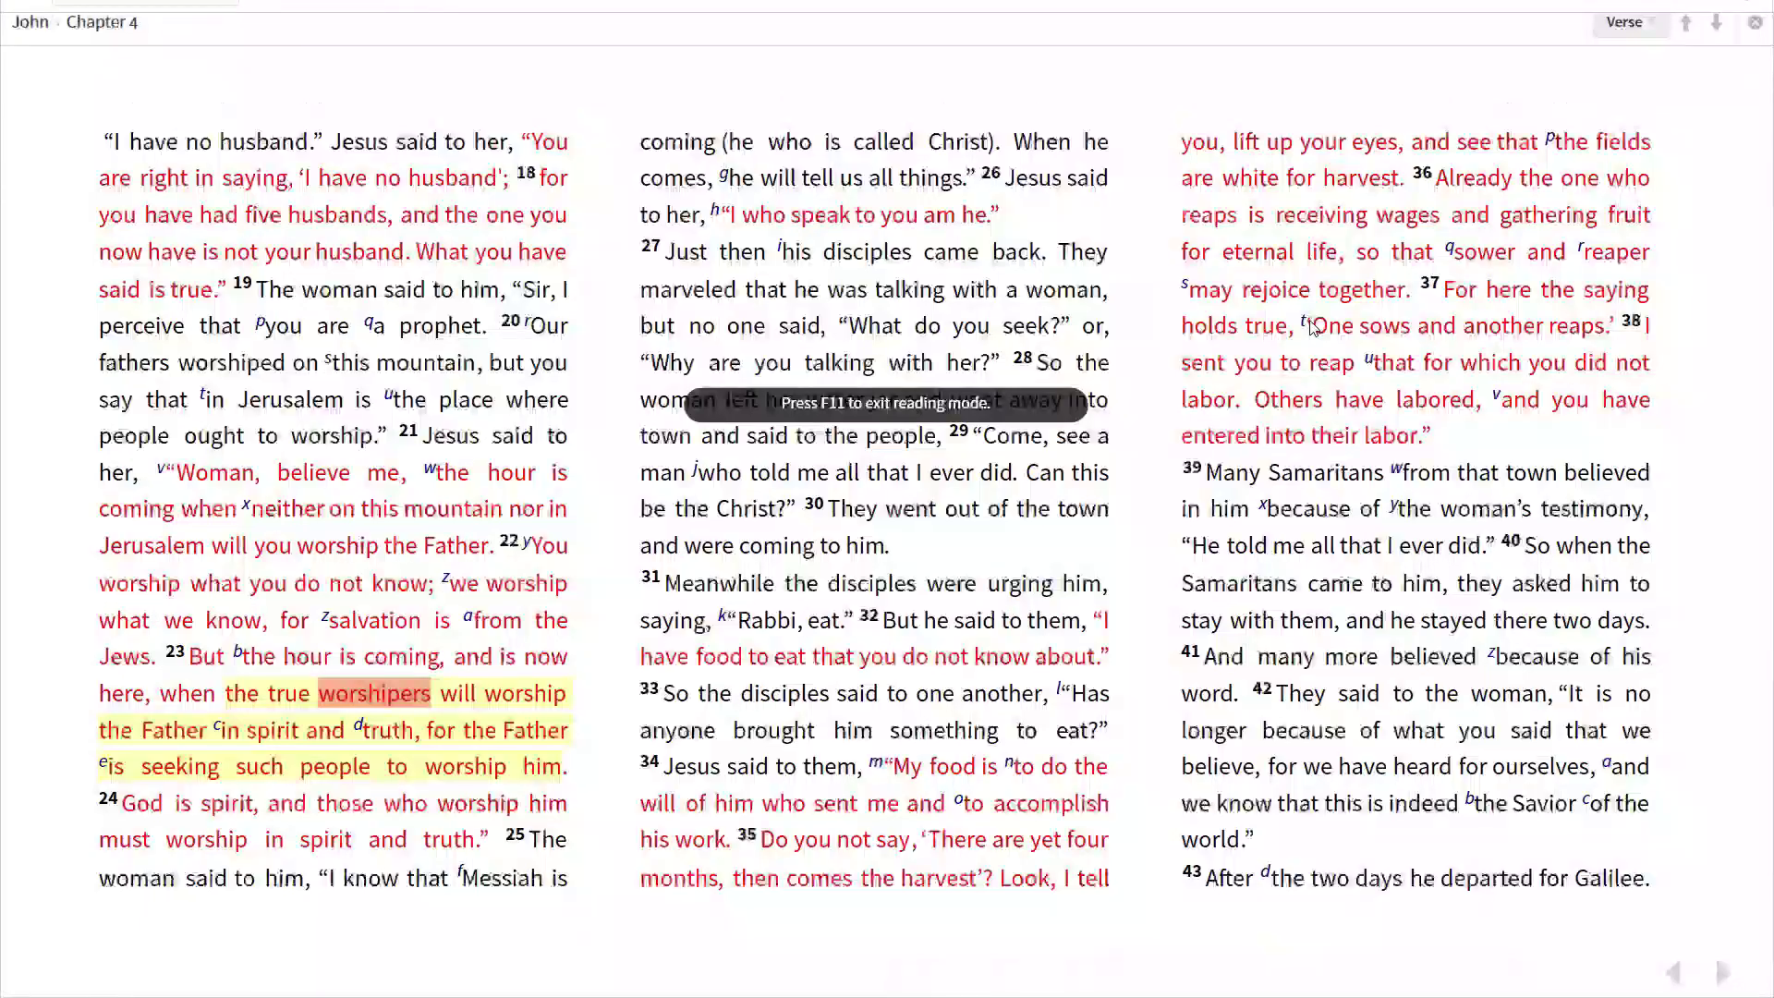